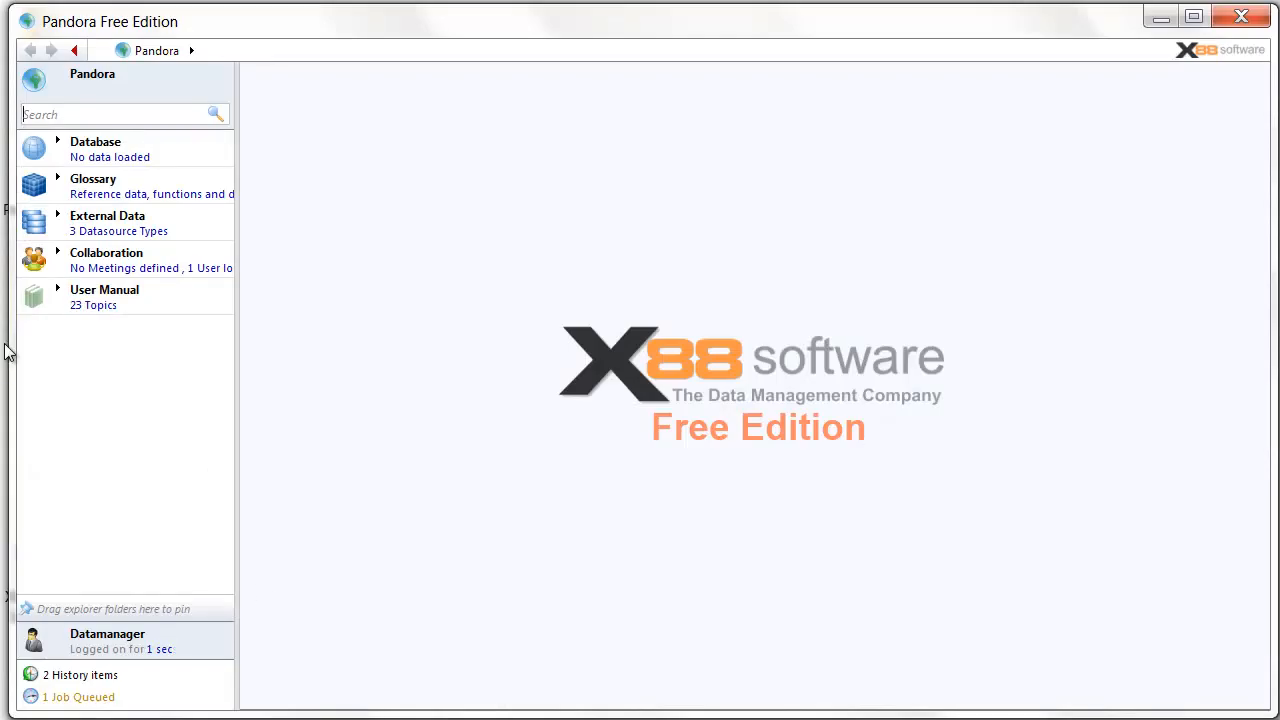
{"action": "left_click_drag", "start_coordinate": [10, 342], "coordinate": [212, 342]}
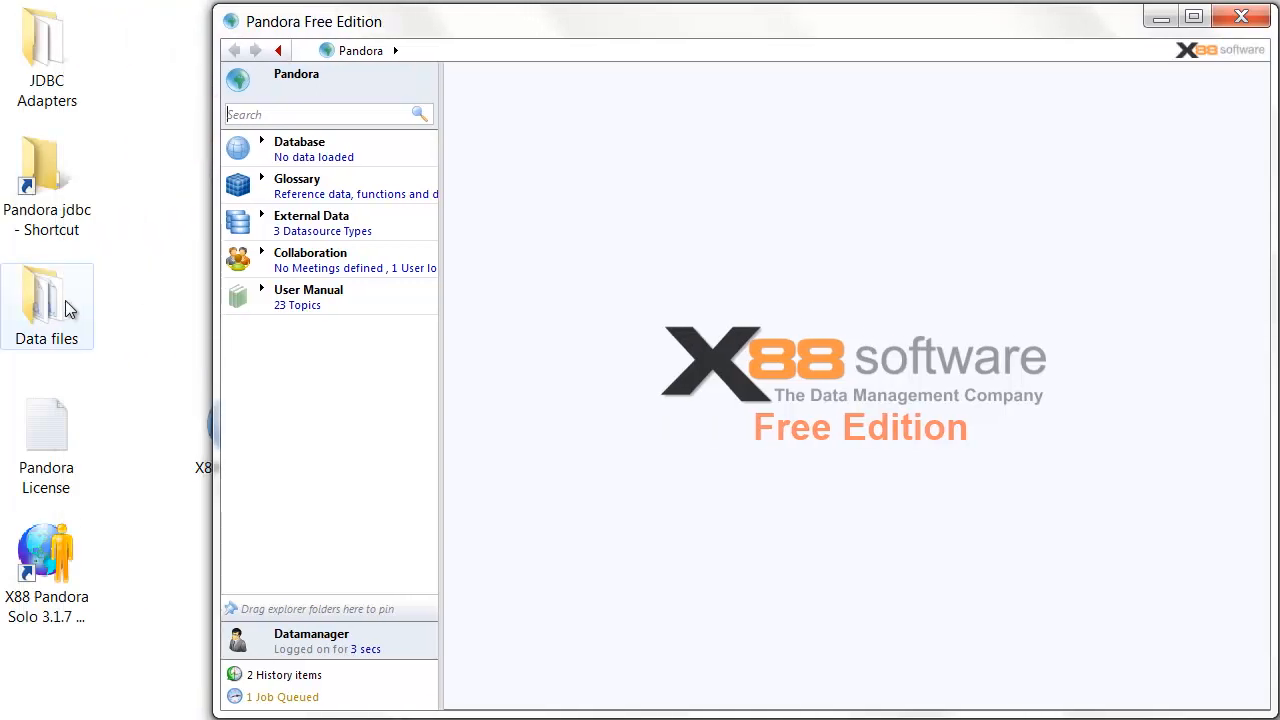
{"action": "left_click", "coordinate": [55, 308]}
{"action": "double_click", "coordinate": [55, 308]}
{"action": "left_click", "coordinate": [278, 242]}
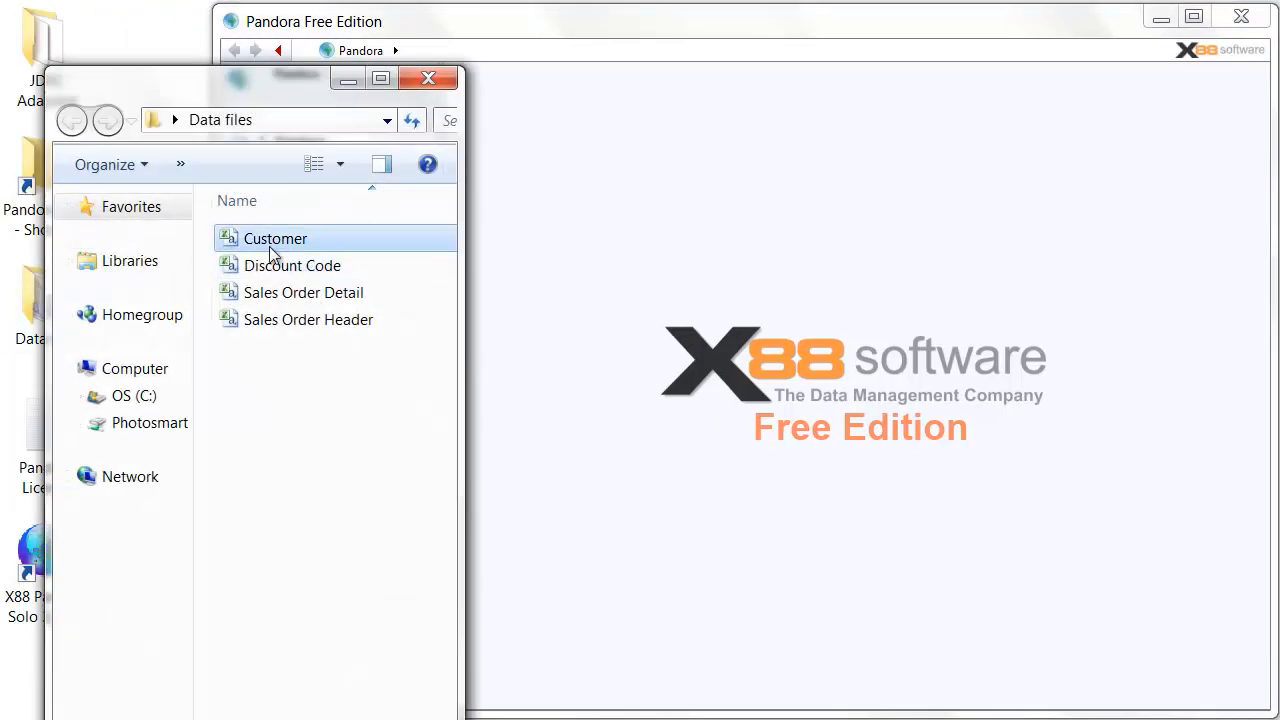
{"action": "left_click", "coordinate": [283, 320], "text": "shift"}
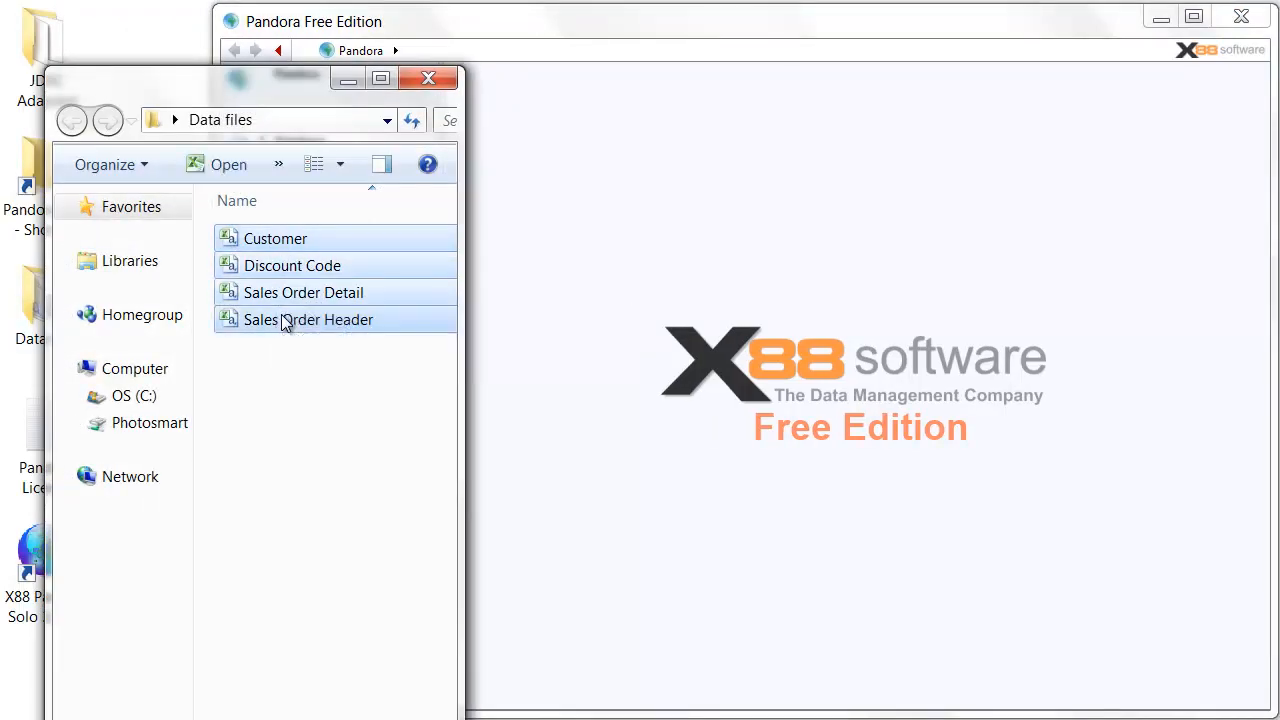
{"action": "left_click_drag", "start_coordinate": [272, 242], "coordinate": [585, 248]}
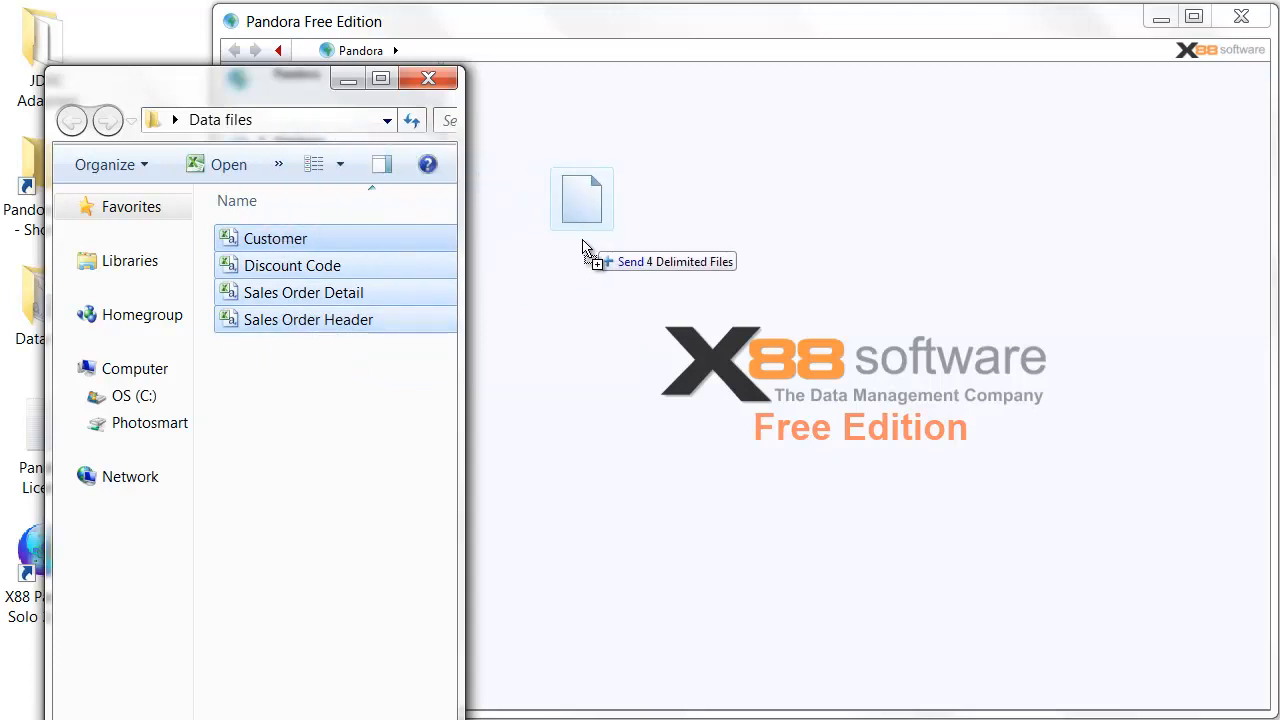
{"action": "left_click_drag", "start_coordinate": [585, 250], "coordinate": [587, 250]}
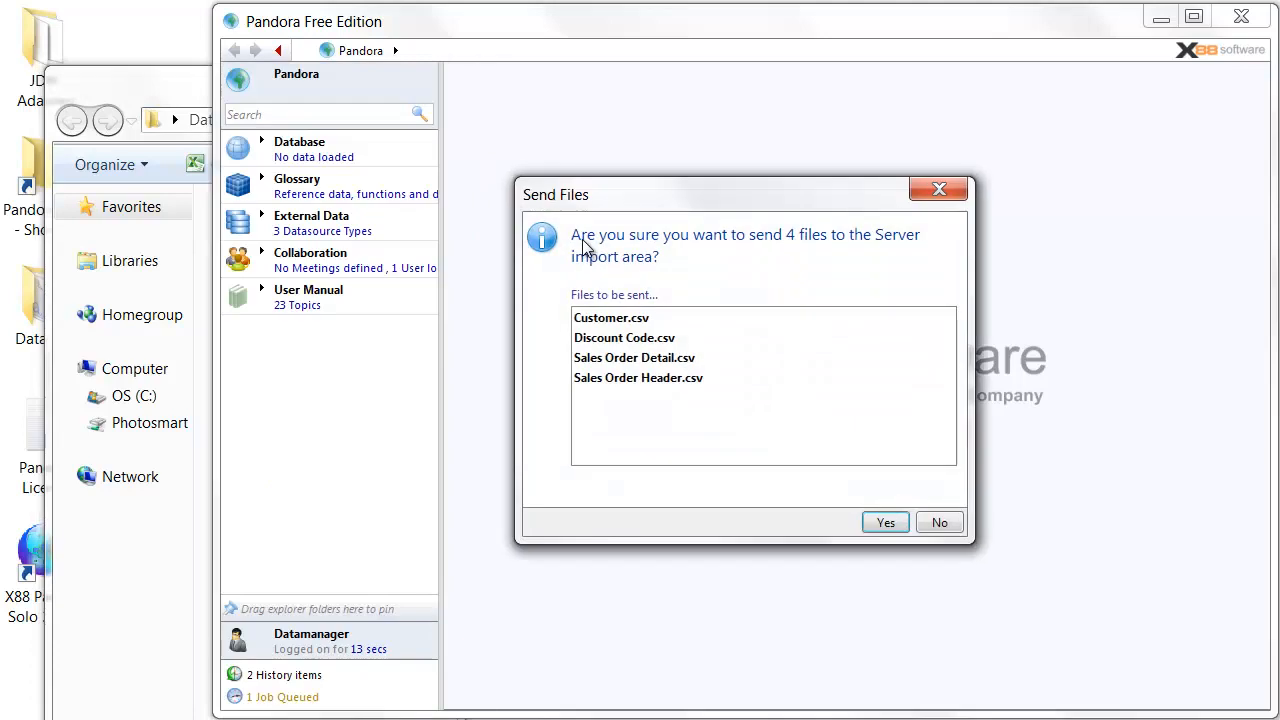
{"action": "left_click", "coordinate": [885, 523]}
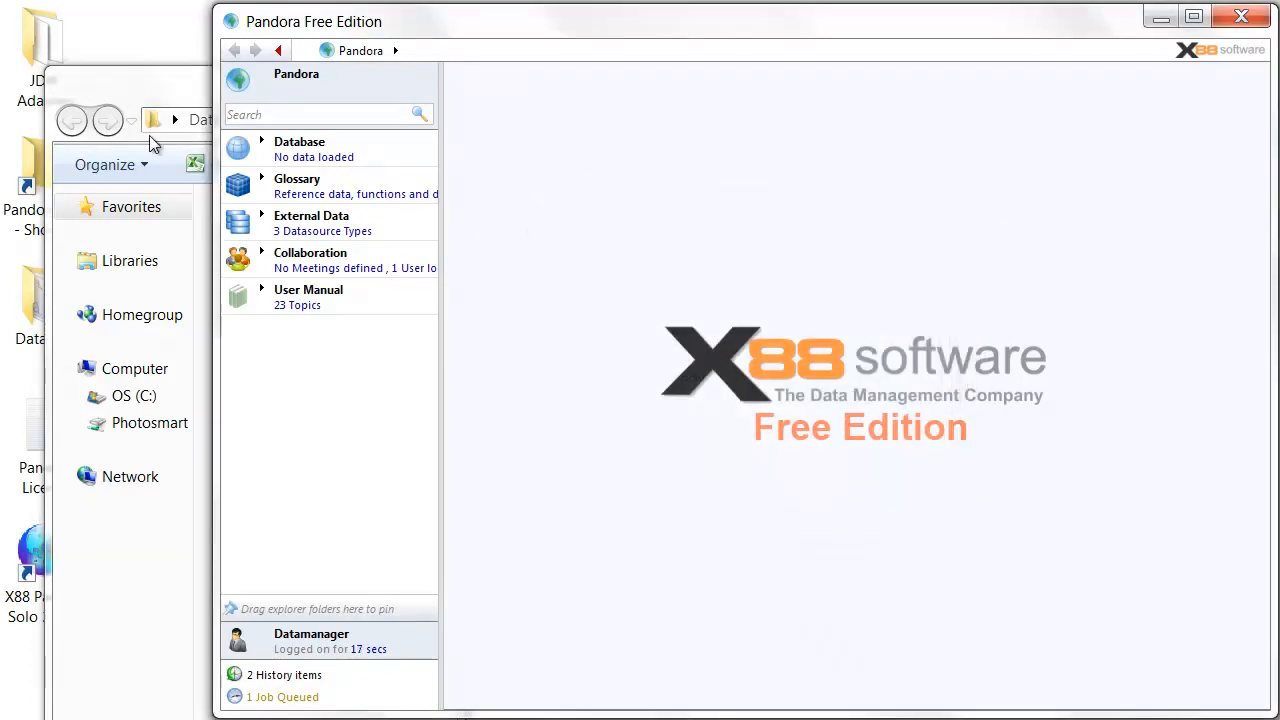
Step: Close the Data files folder window and widen the Pandora window back across the desktop
{"action": "left_click", "coordinate": [178, 105]}
{"action": "left_click", "coordinate": [435, 80]}
{"action": "left_click_drag", "start_coordinate": [213, 83], "coordinate": [4, 83]}
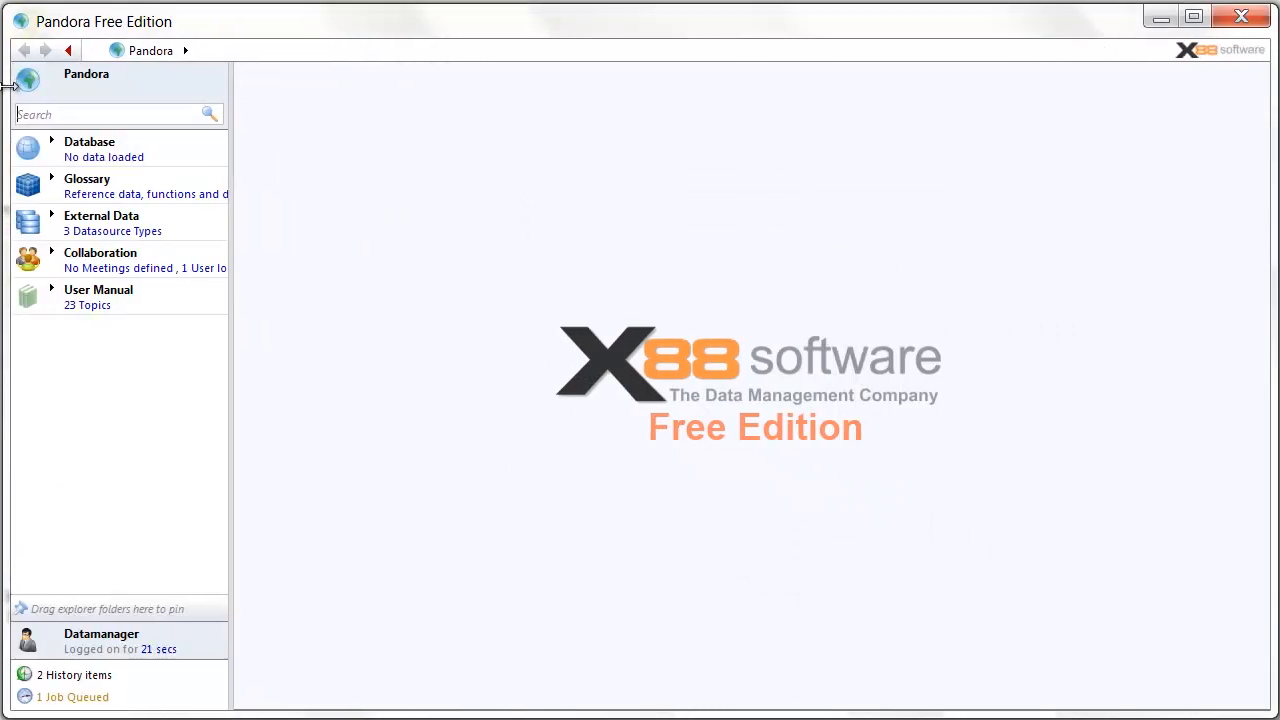
Step: Start a data load from delimited files and choose the Customer, Discount Code, Sales Order Detail and Sales Order Header files
{"action": "left_click", "coordinate": [185, 51]}
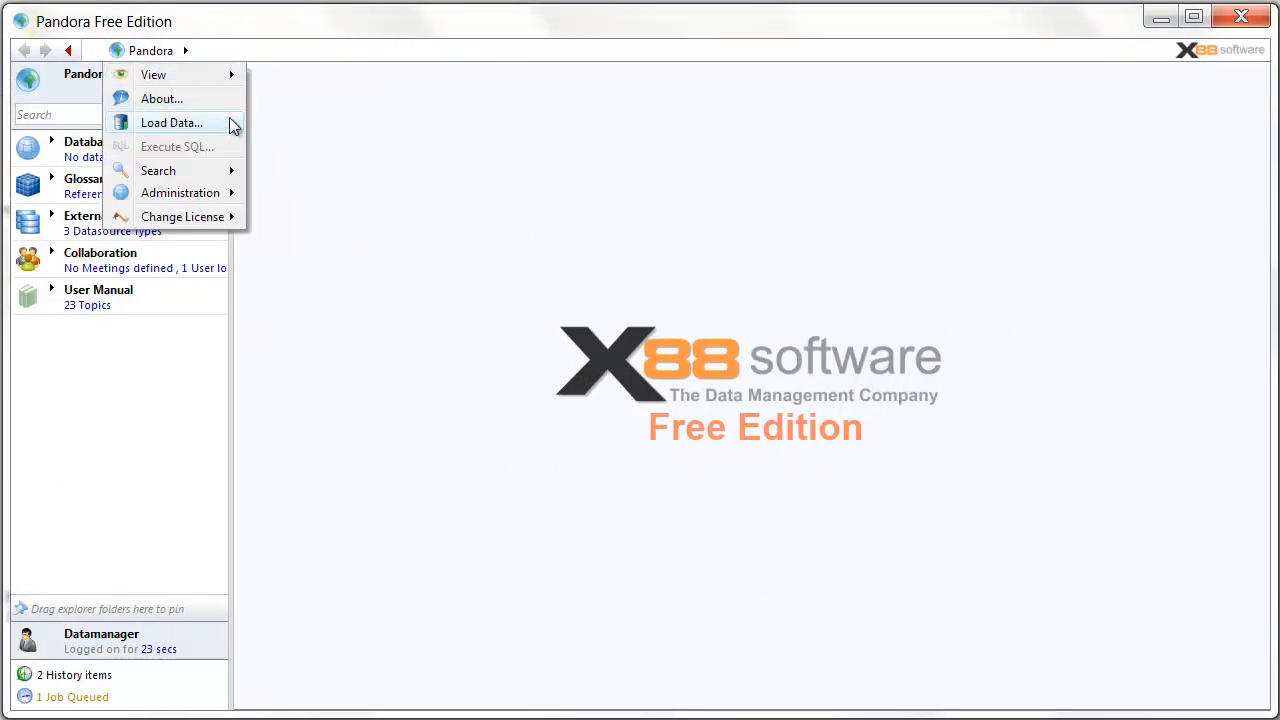
{"action": "left_click", "coordinate": [229, 117]}
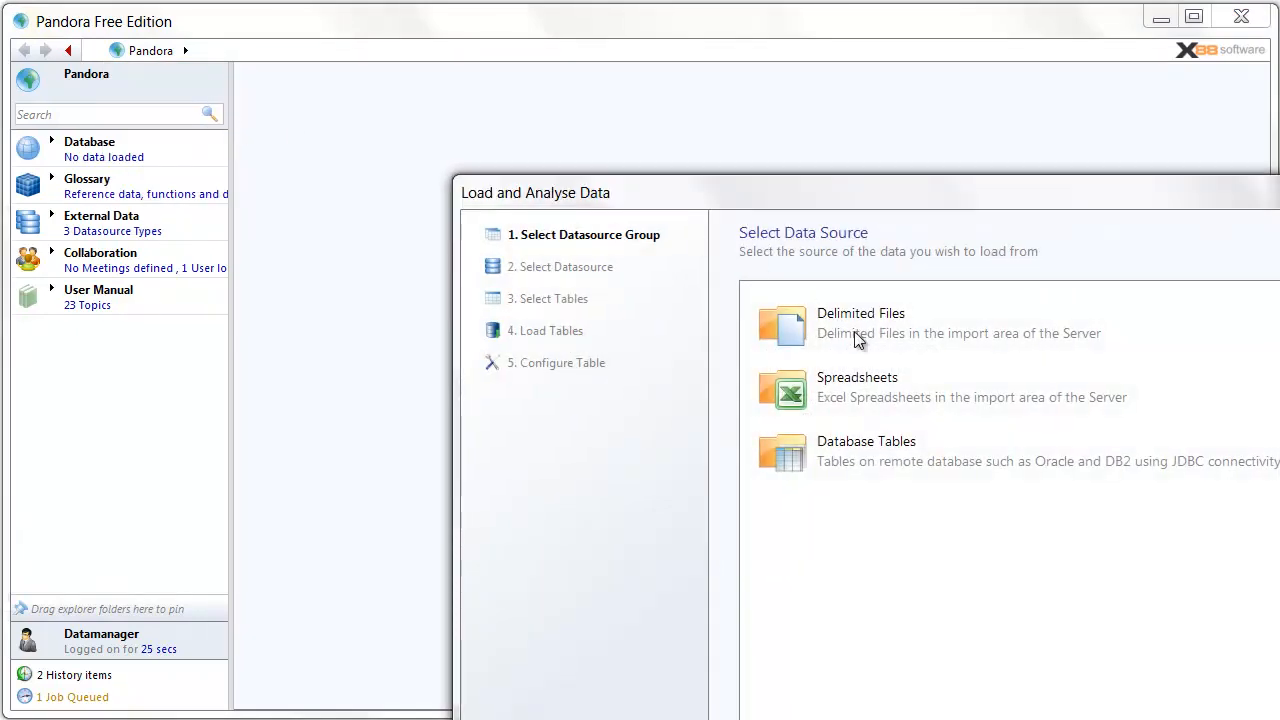
{"action": "left_click", "coordinate": [856, 339]}
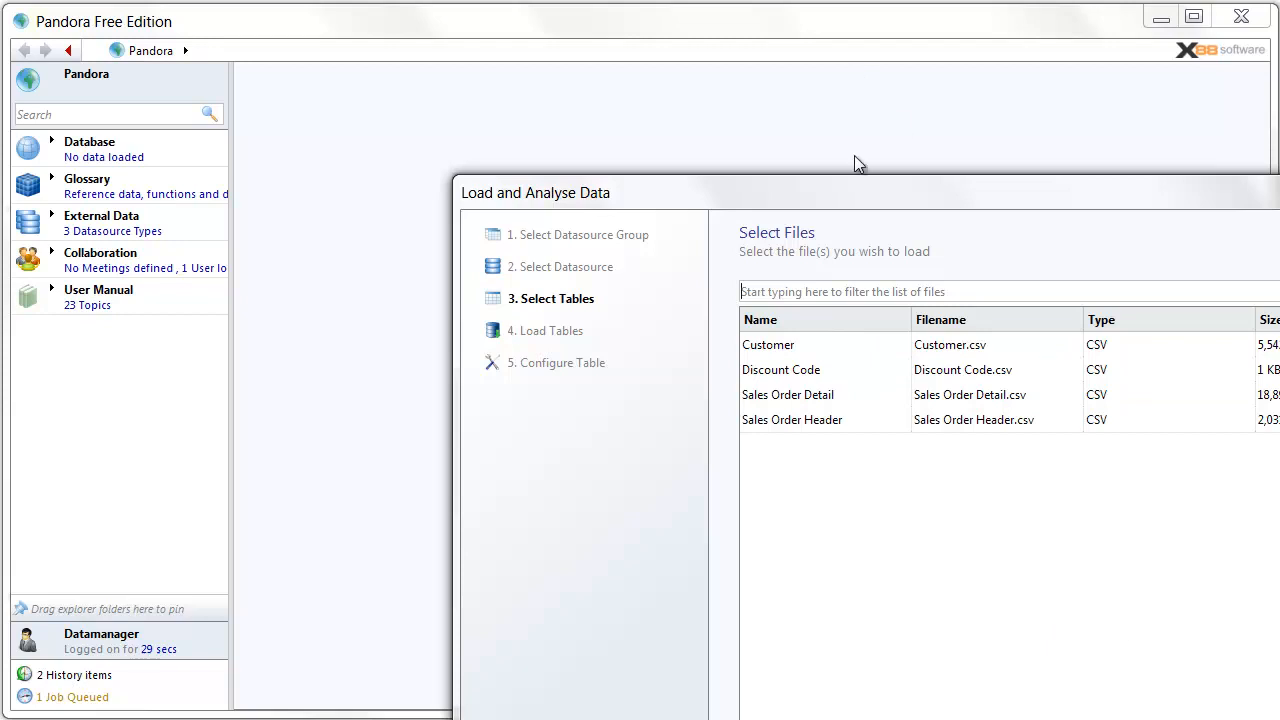
{"action": "left_click_drag", "start_coordinate": [854, 185], "coordinate": [577, 23]}
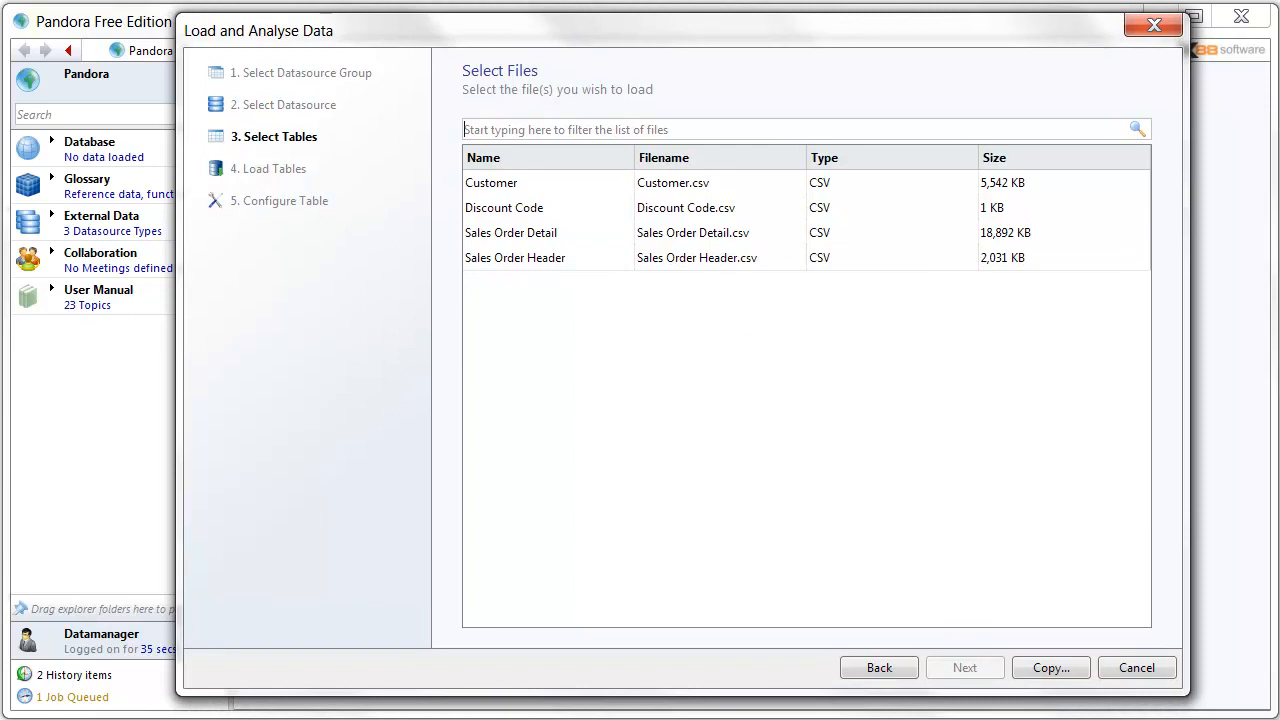
{"action": "left_click", "coordinate": [1069, 677]}
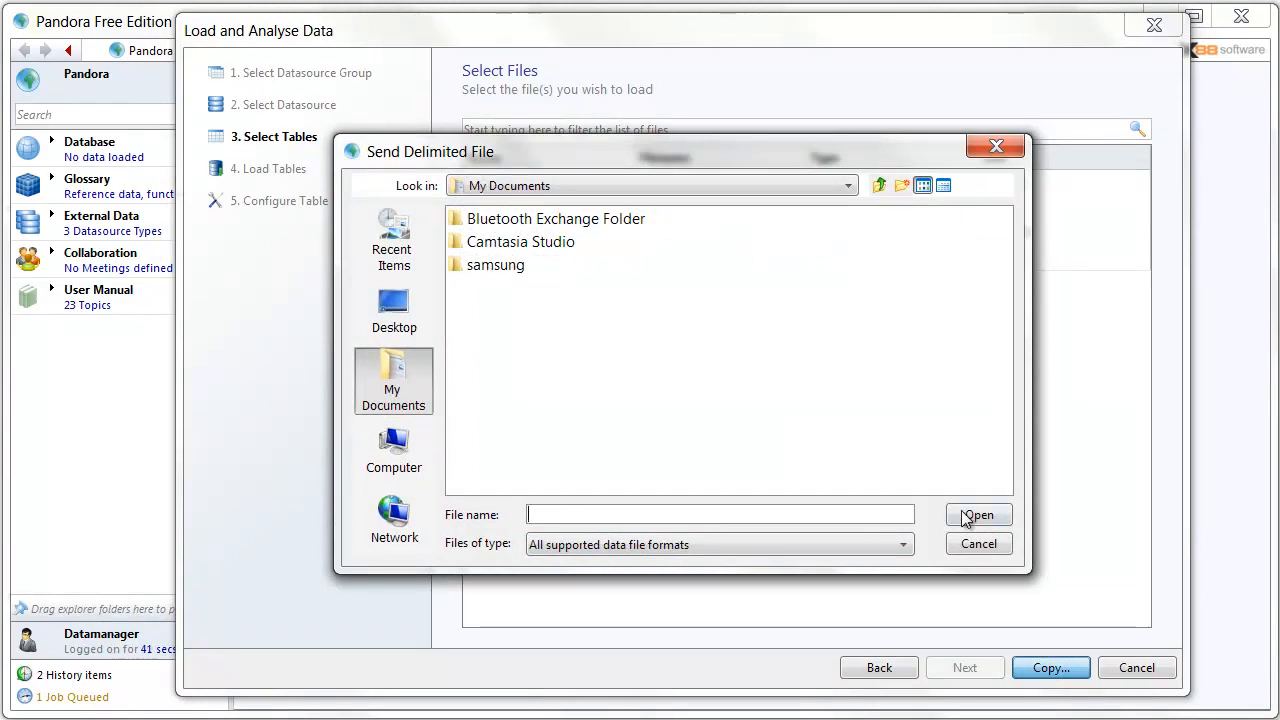
{"action": "left_click", "coordinate": [988, 544]}
{"action": "left_click", "coordinate": [506, 190]}
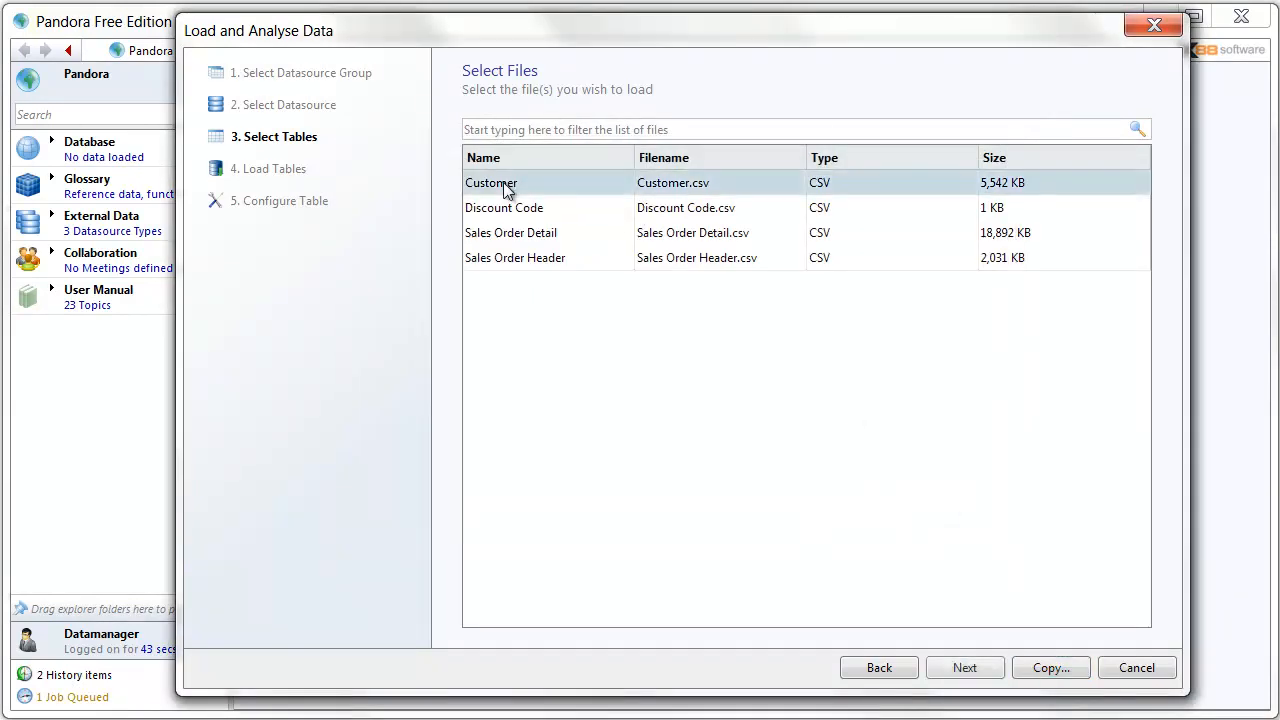
{"action": "left_click", "coordinate": [519, 258], "text": "shift"}
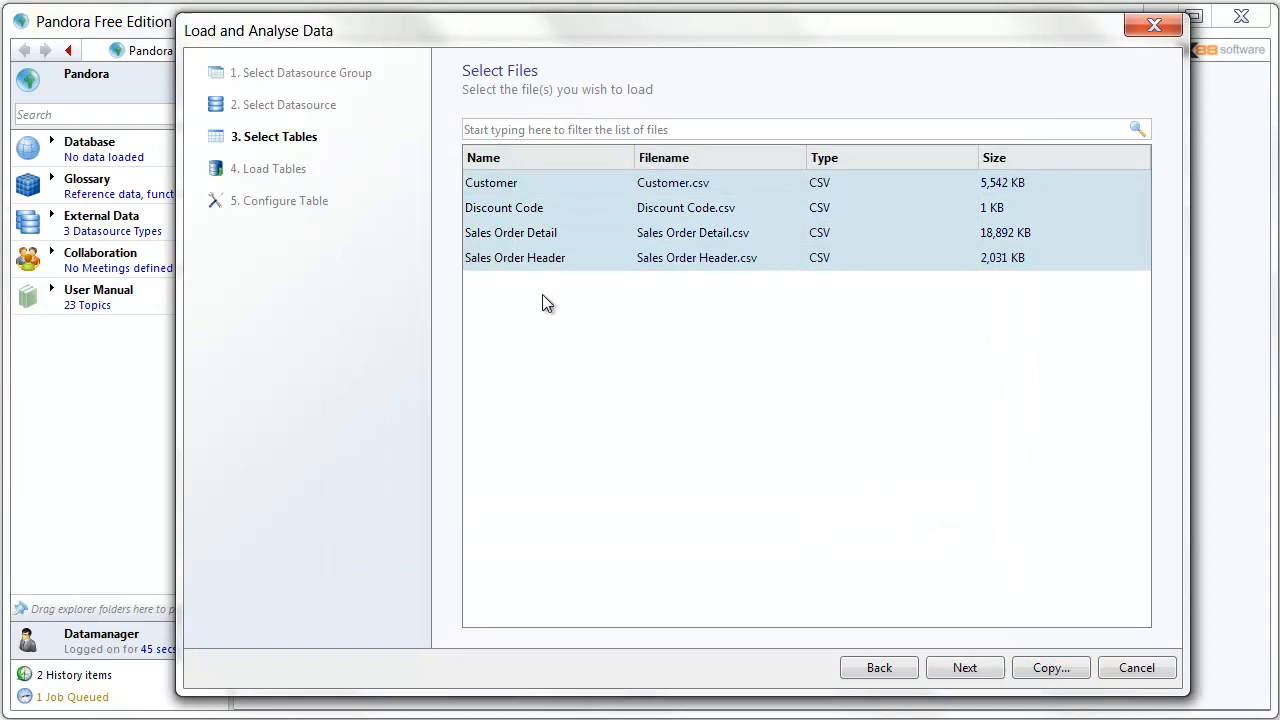
{"action": "left_click", "coordinate": [960, 668]}
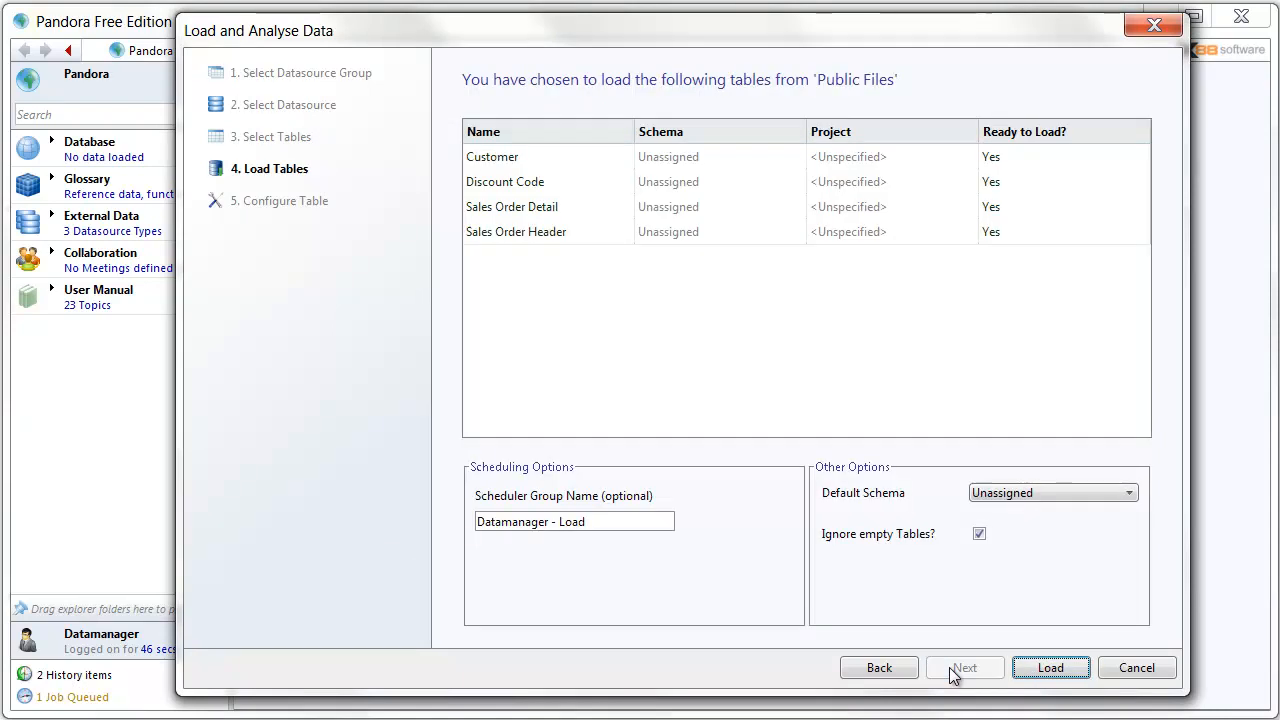
Step: Create a new default schema named "sales system" for the tables in this load
{"action": "left_click", "coordinate": [1009, 492]}
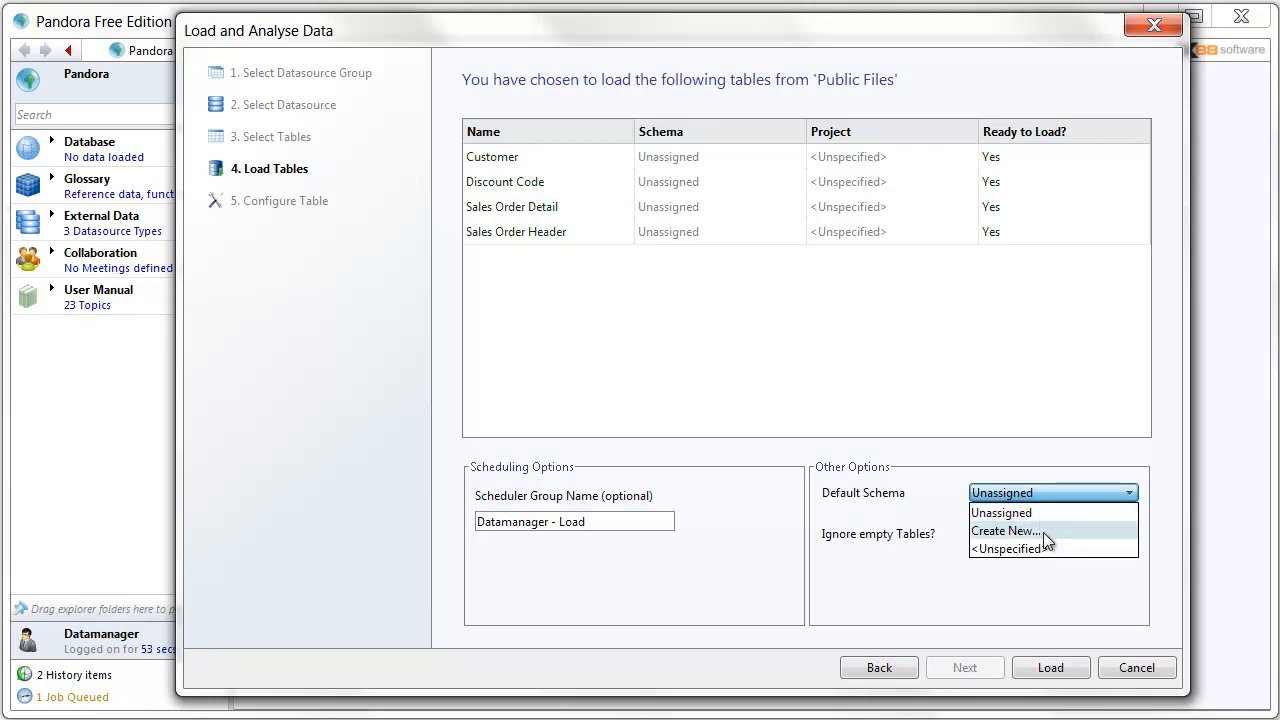
{"action": "left_click", "coordinate": [1043, 532]}
{"action": "type", "text": "sa"}
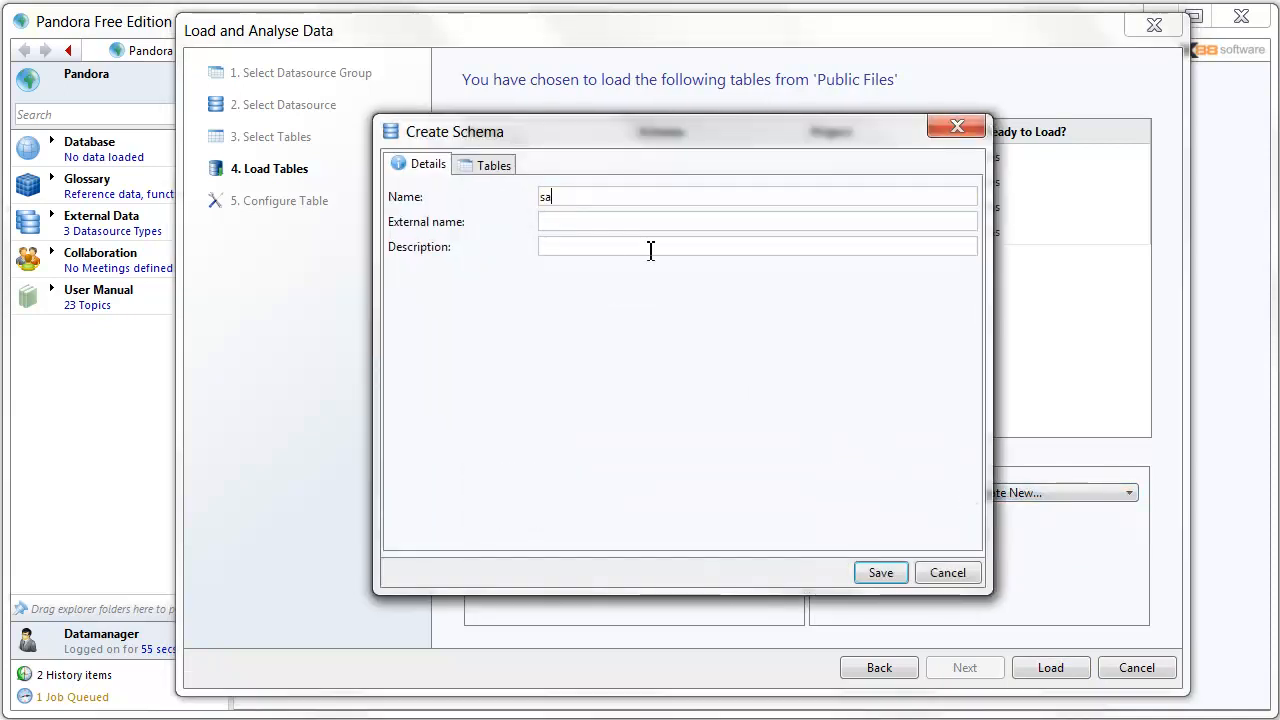
{"action": "type", "text": "les system"}
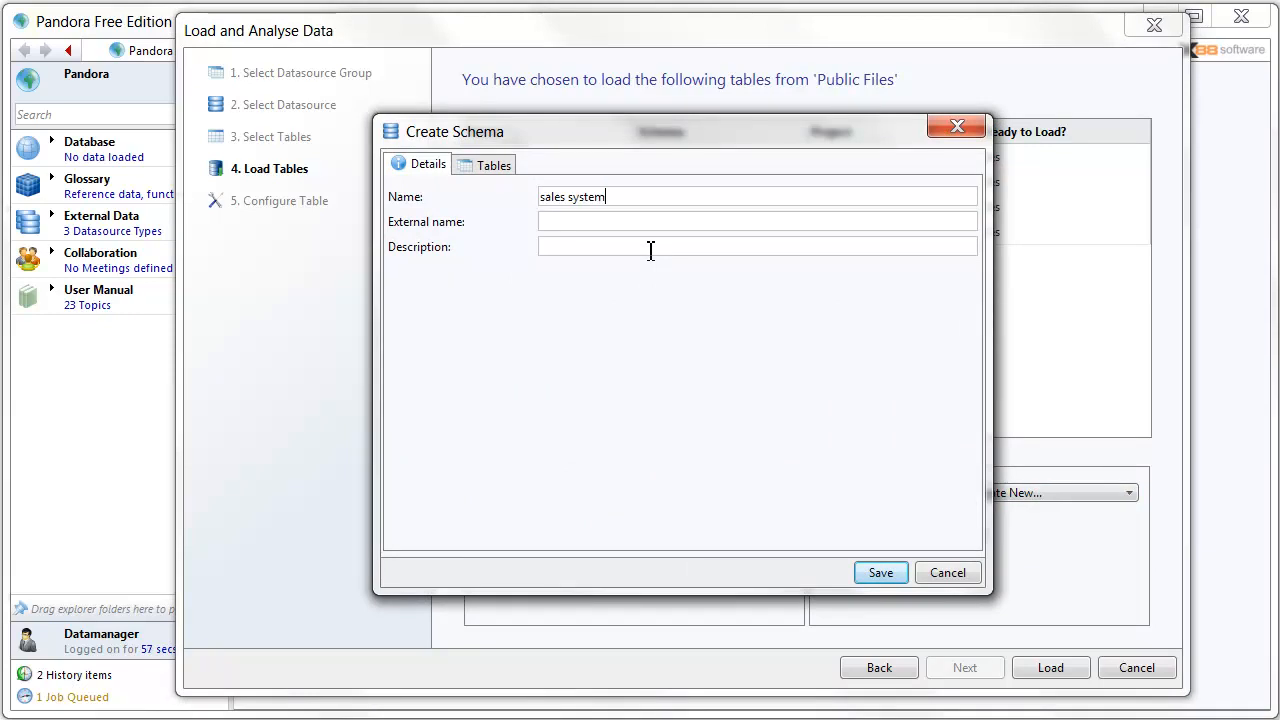
{"action": "left_click", "coordinate": [882, 574]}
Step: Review the Customer table's configuration and column preview, then return and load the four tables
{"action": "left_click", "coordinate": [510, 162]}
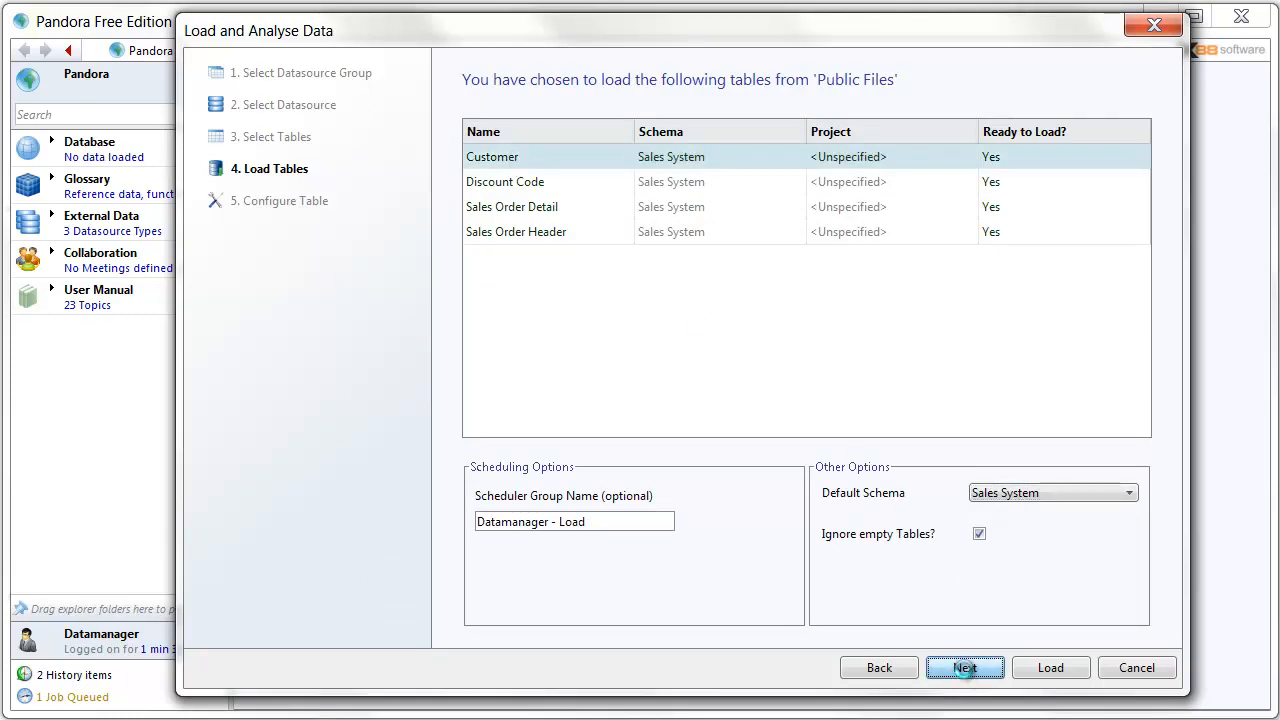
{"action": "left_click", "coordinate": [965, 668]}
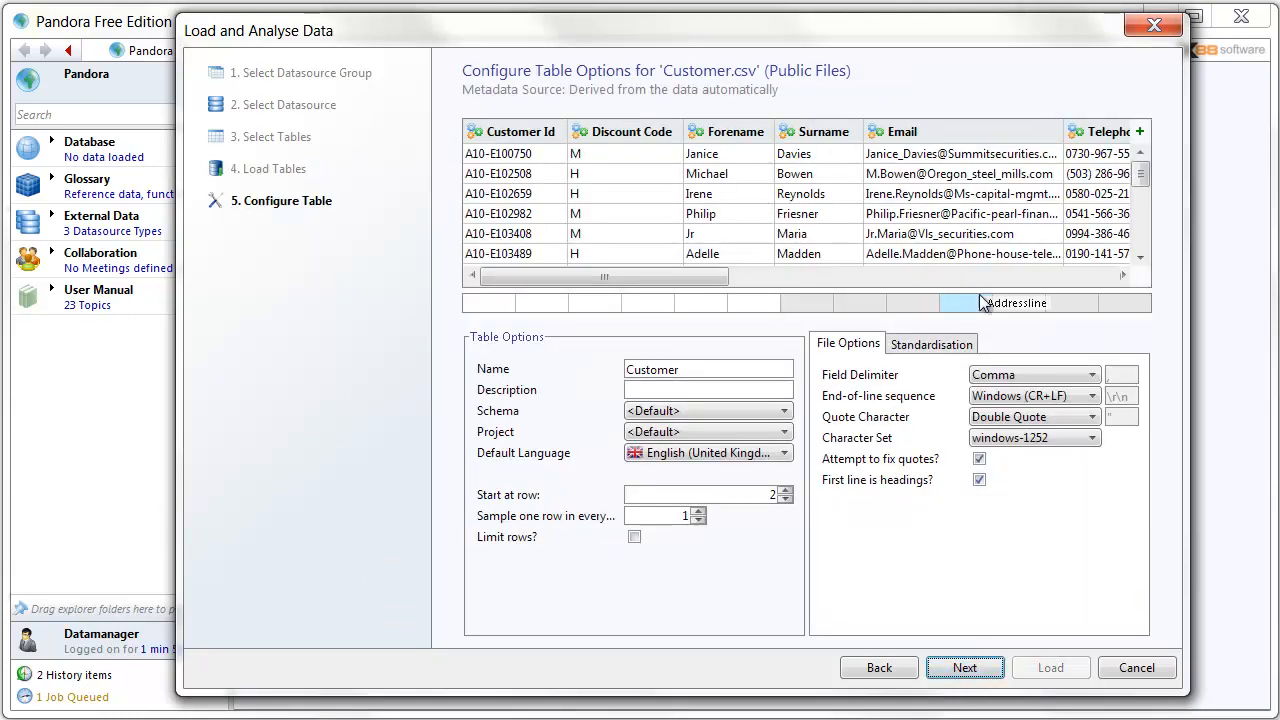
{"action": "left_click_drag", "start_coordinate": [723, 277], "coordinate": [950, 298]}
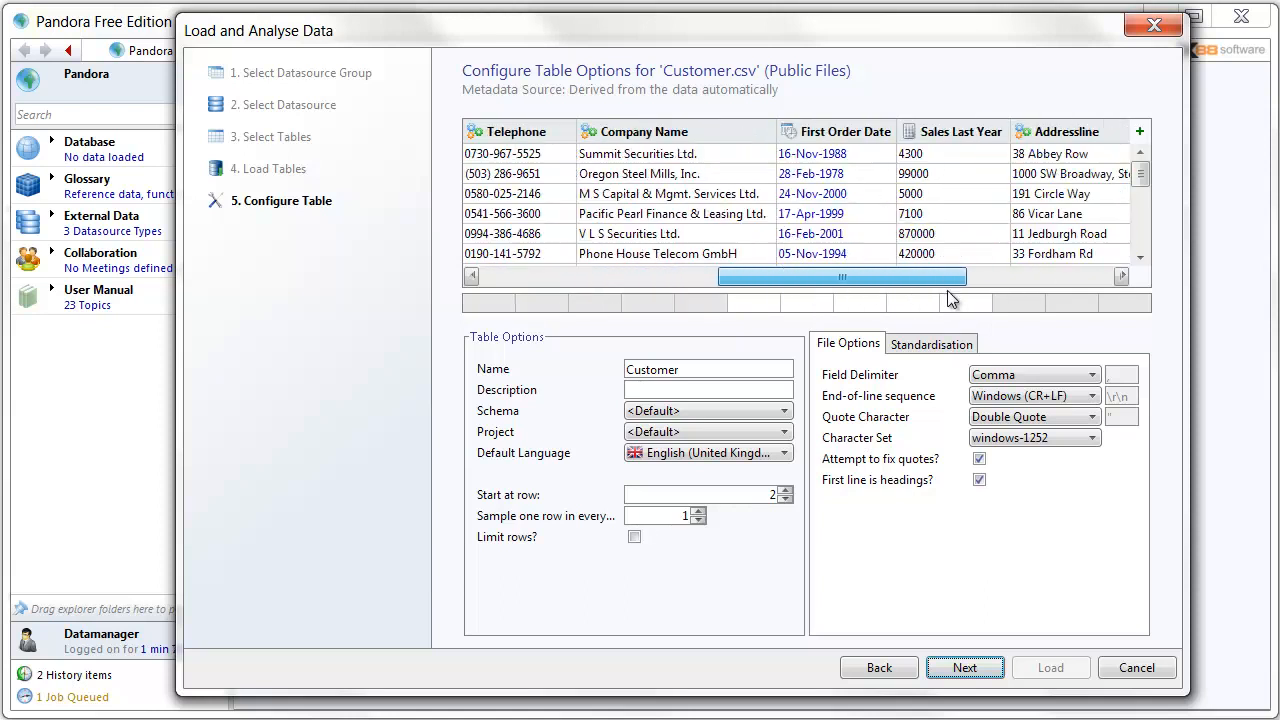
{"action": "left_click", "coordinate": [880, 668]}
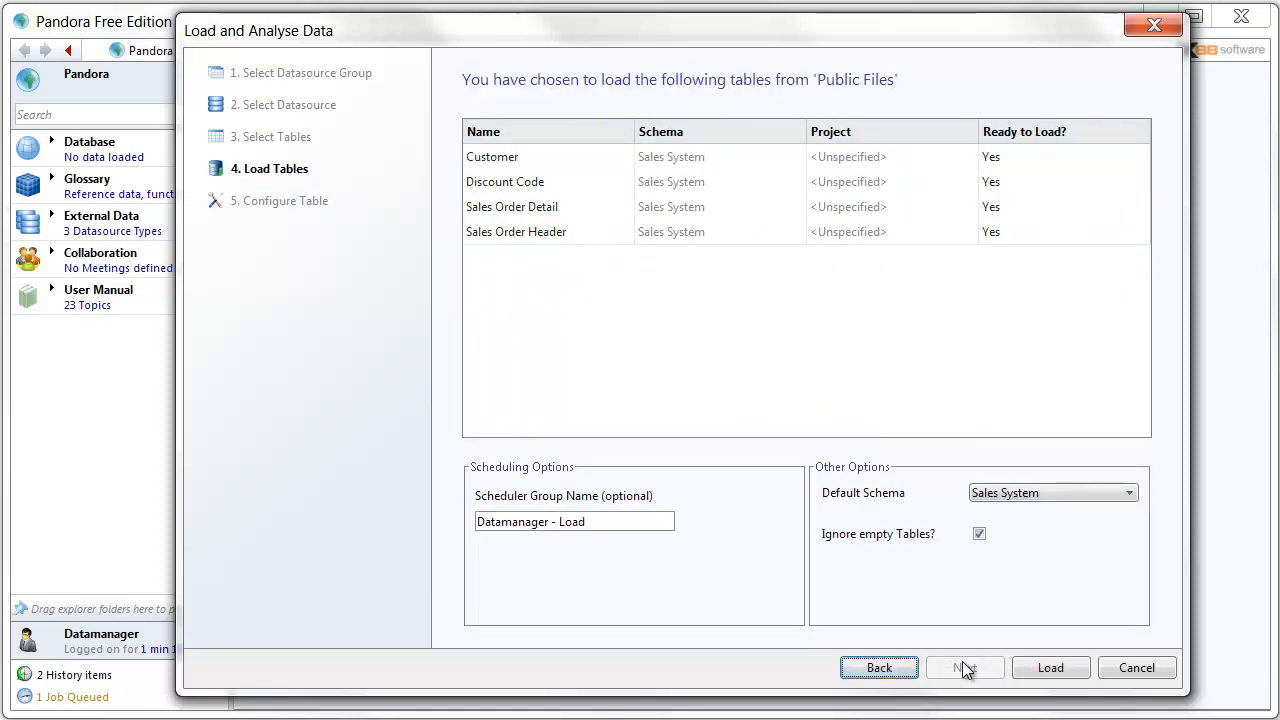
{"action": "left_click", "coordinate": [1050, 668]}
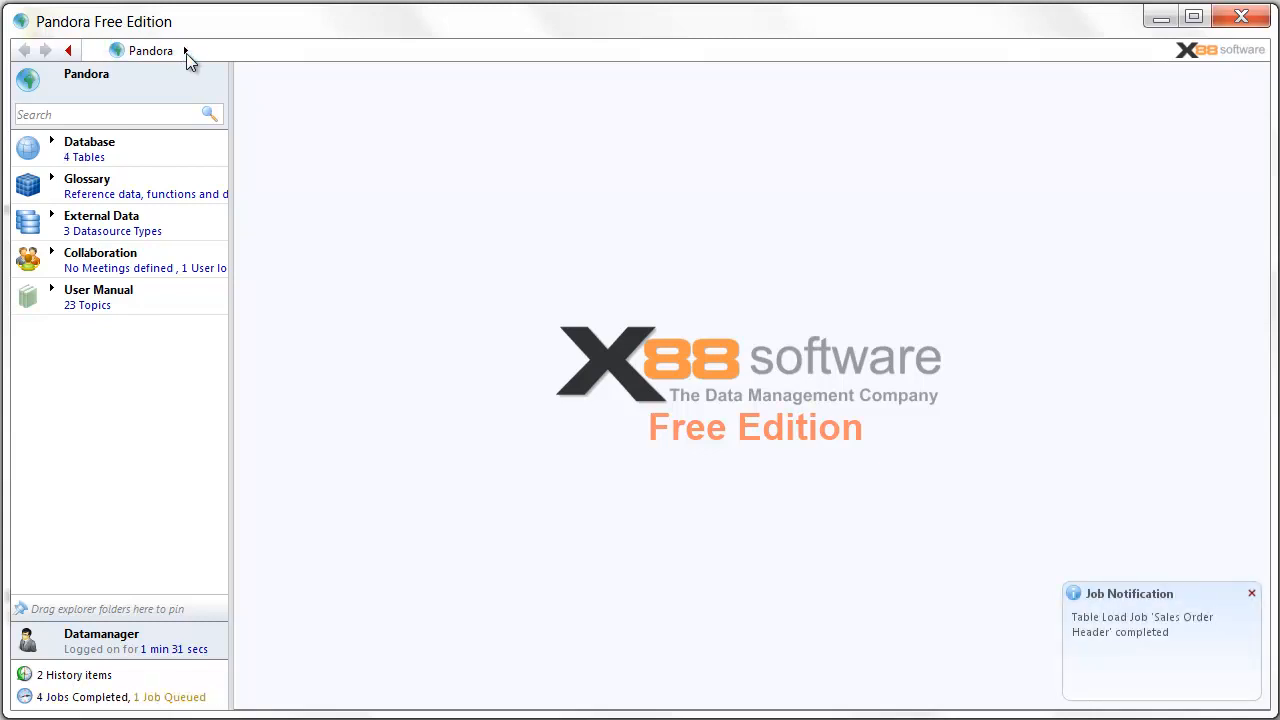
Step: Preview the data of the Channels table in the Oracle11g source under the external database tables
{"action": "left_click", "coordinate": [186, 51]}
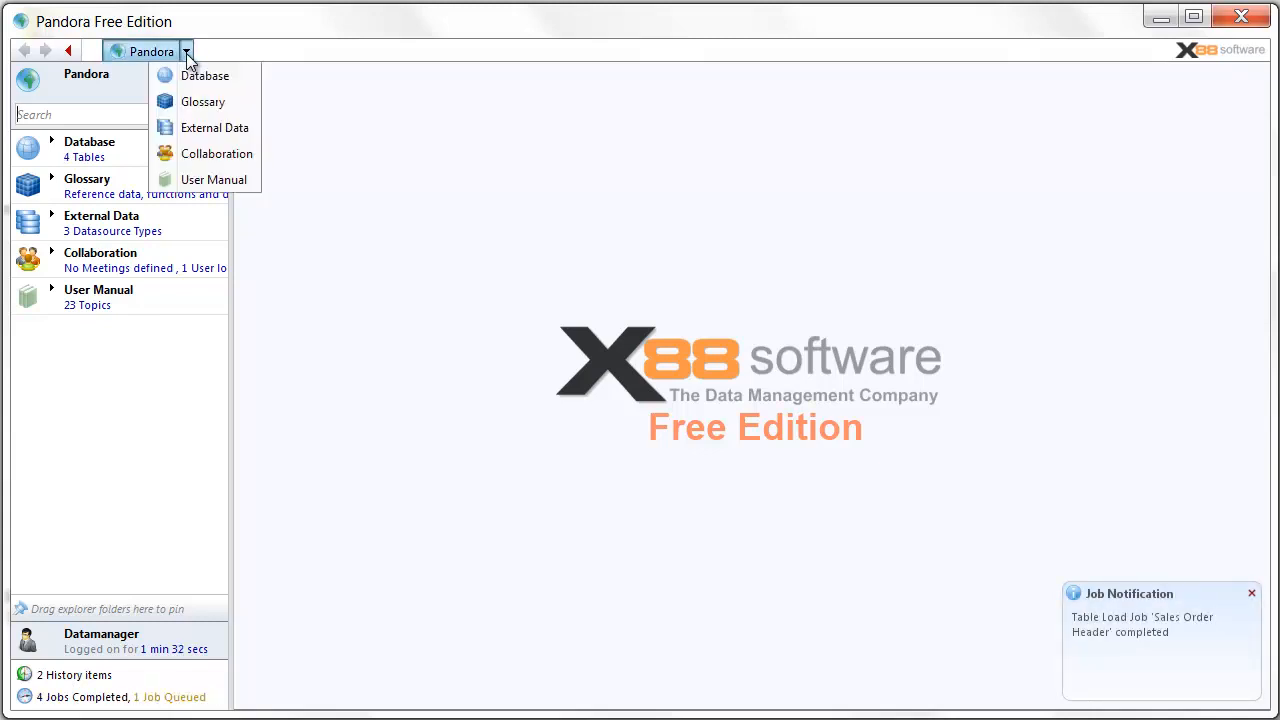
{"action": "left_click", "coordinate": [230, 130]}
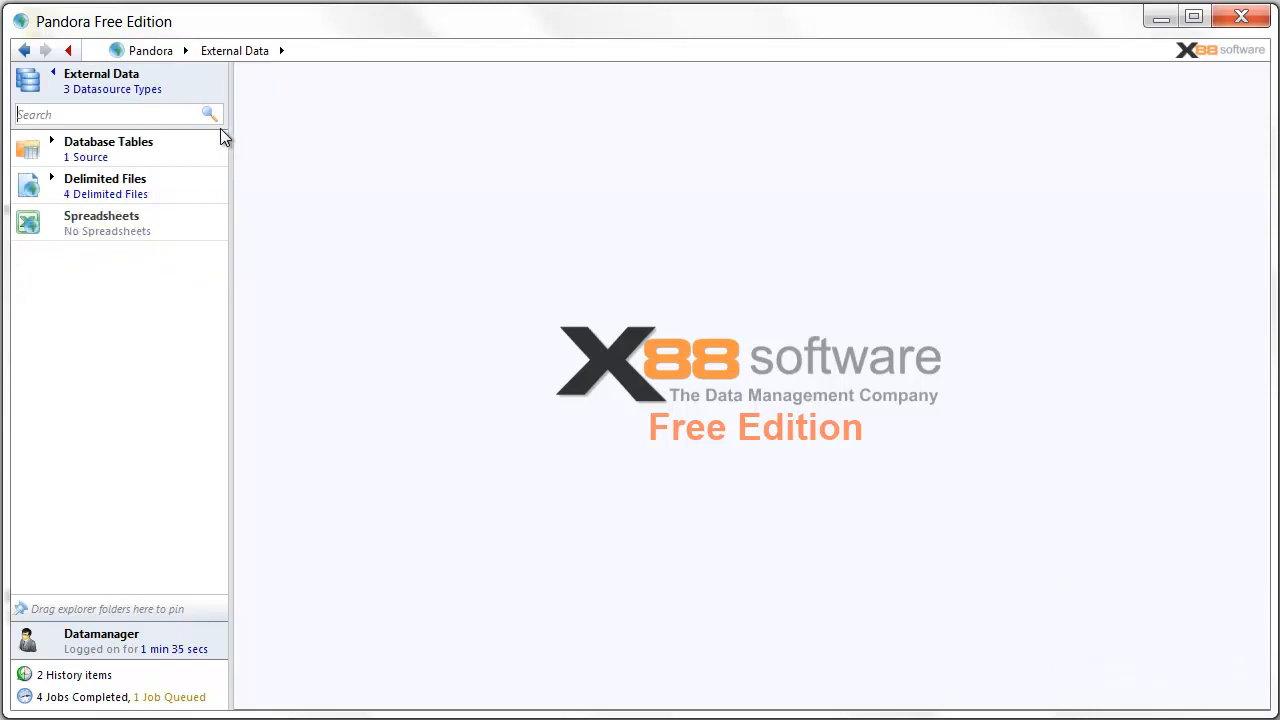
{"action": "left_click", "coordinate": [138, 144]}
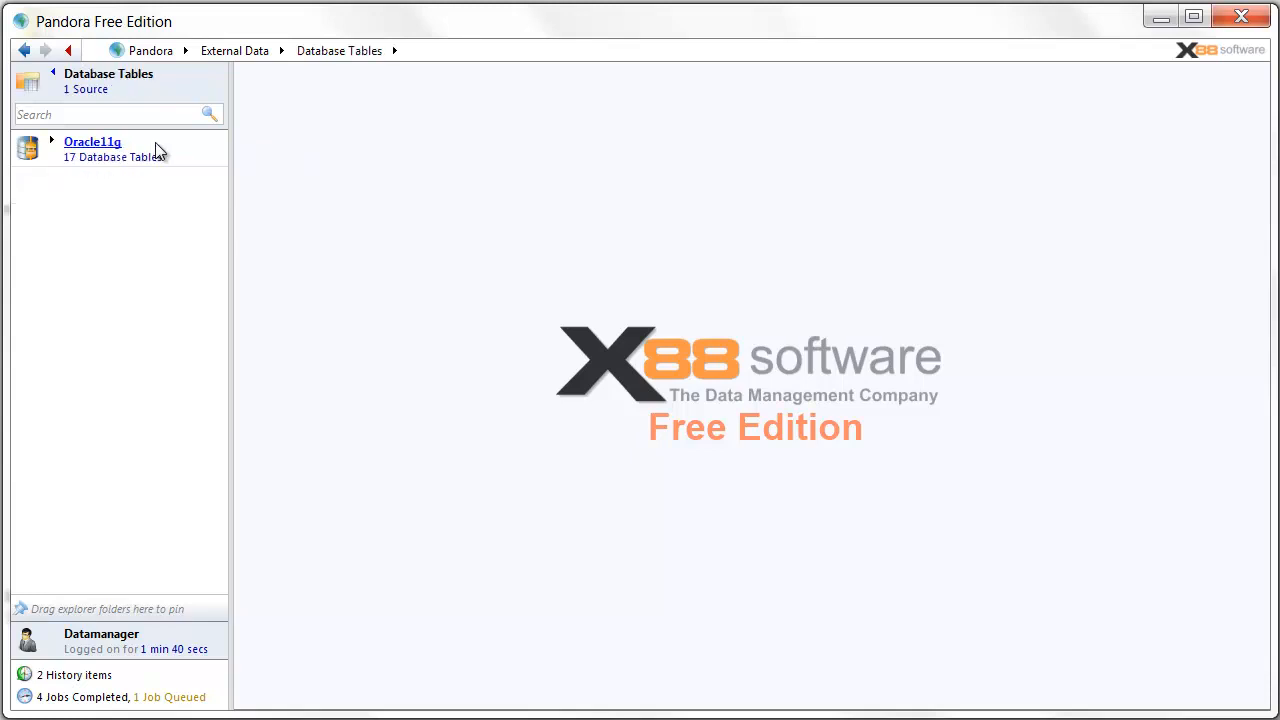
{"action": "left_click", "coordinate": [88, 146]}
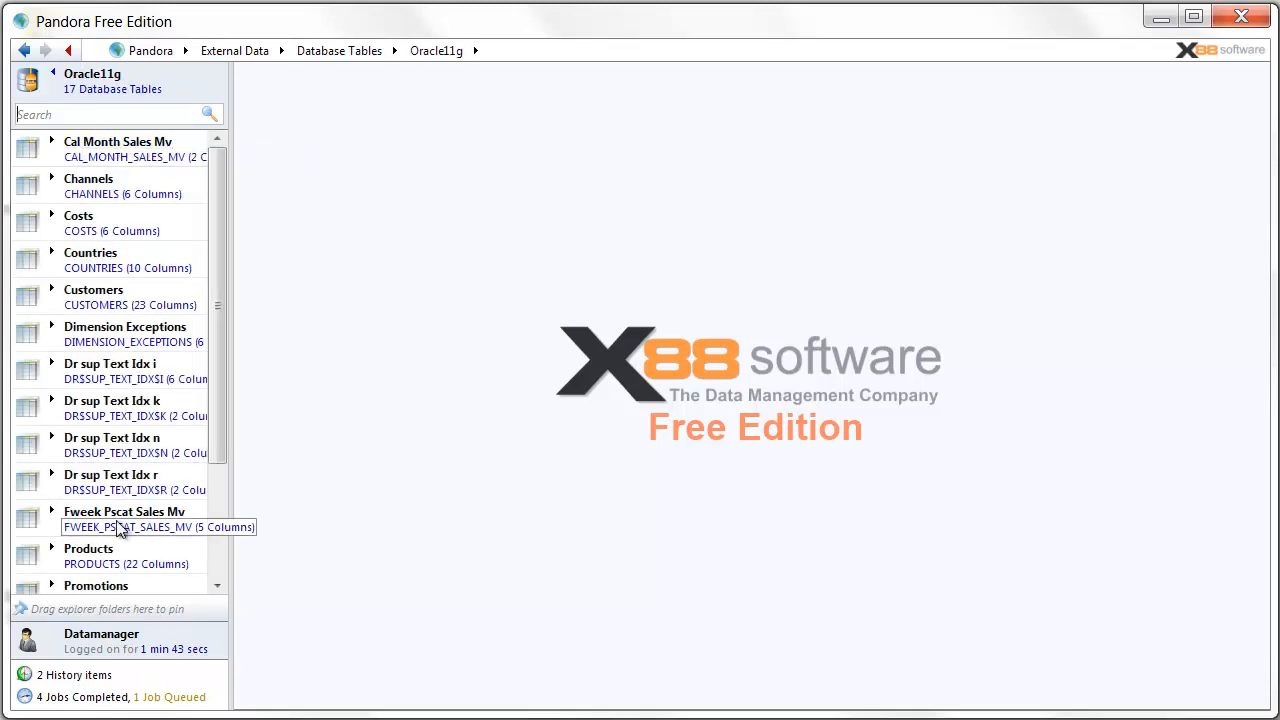
{"action": "right_click", "coordinate": [168, 186]}
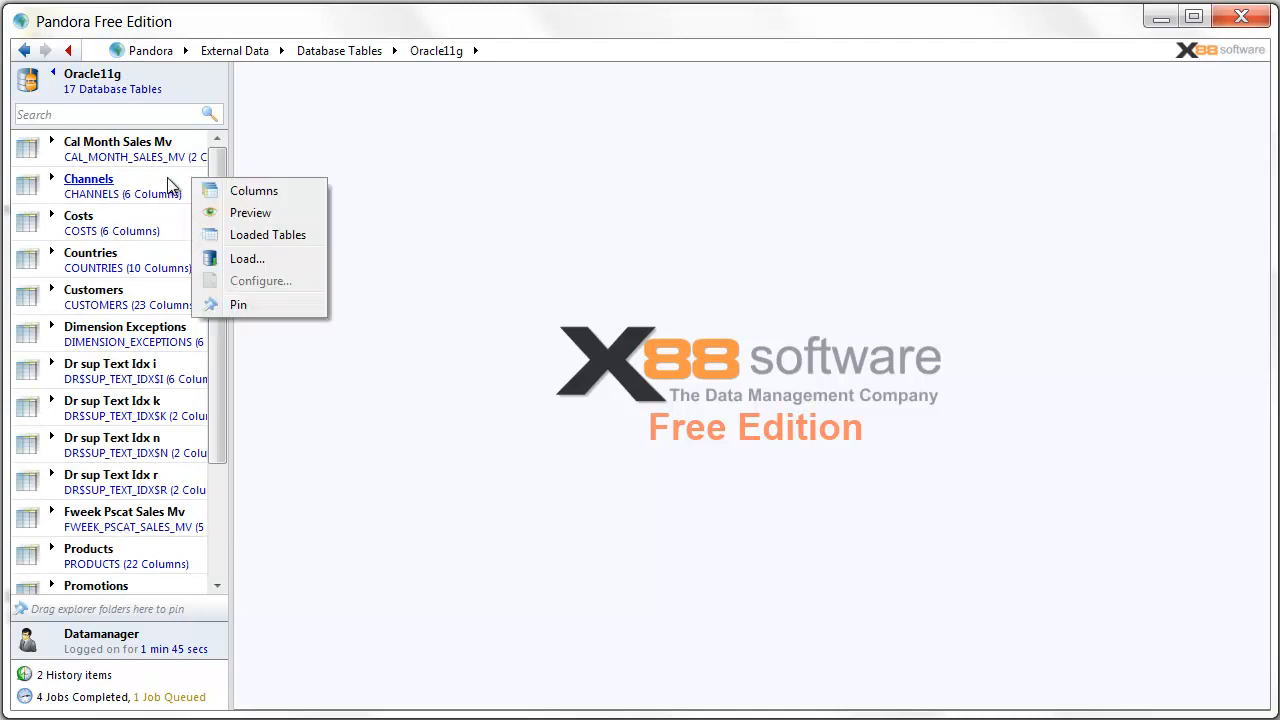
{"action": "left_click", "coordinate": [255, 214]}
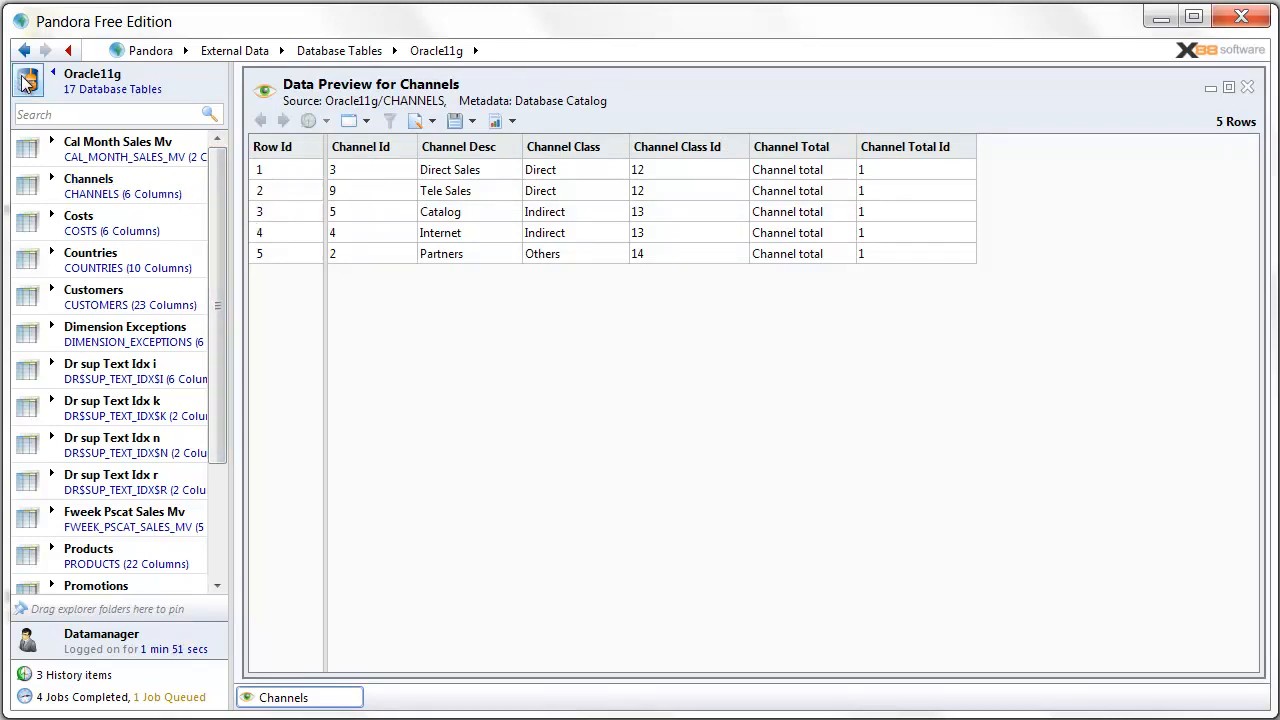
Step: View the overview of all Oracle11g database tables and close it together with the Channels preview
{"action": "left_click", "coordinate": [27, 81]}
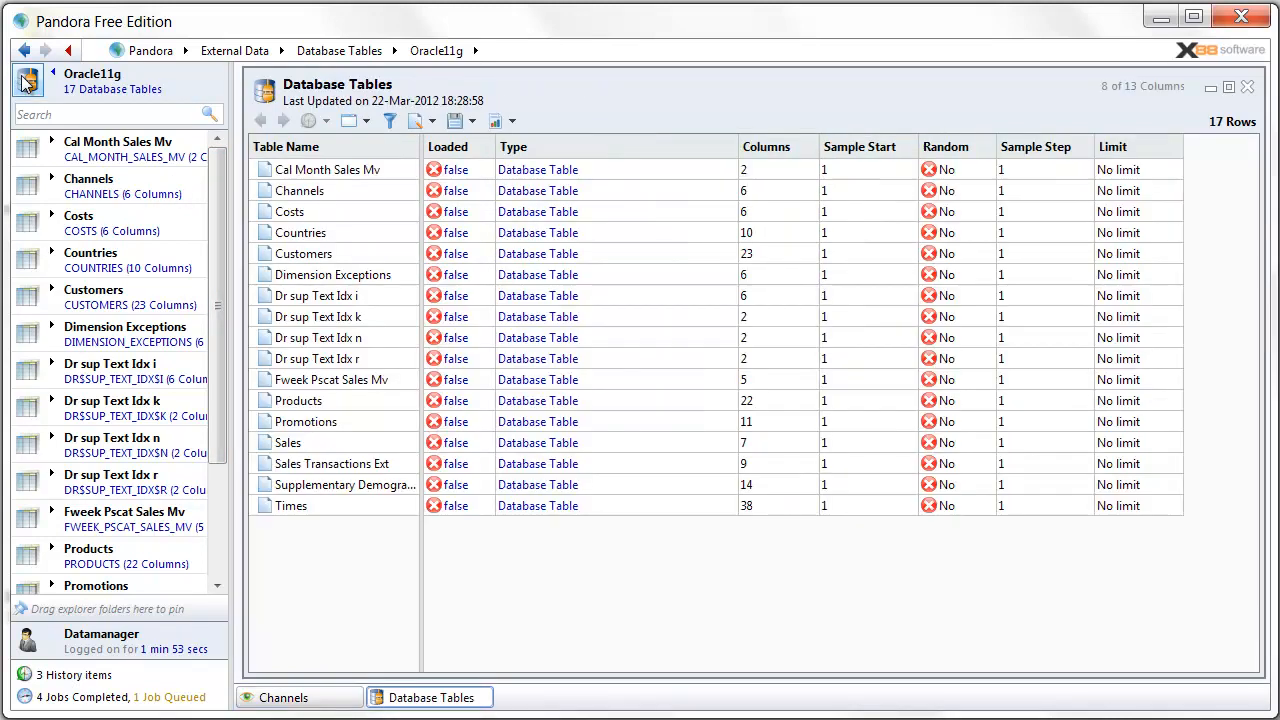
{"action": "left_click", "coordinate": [1248, 88]}
{"action": "left_click", "coordinate": [1248, 88]}
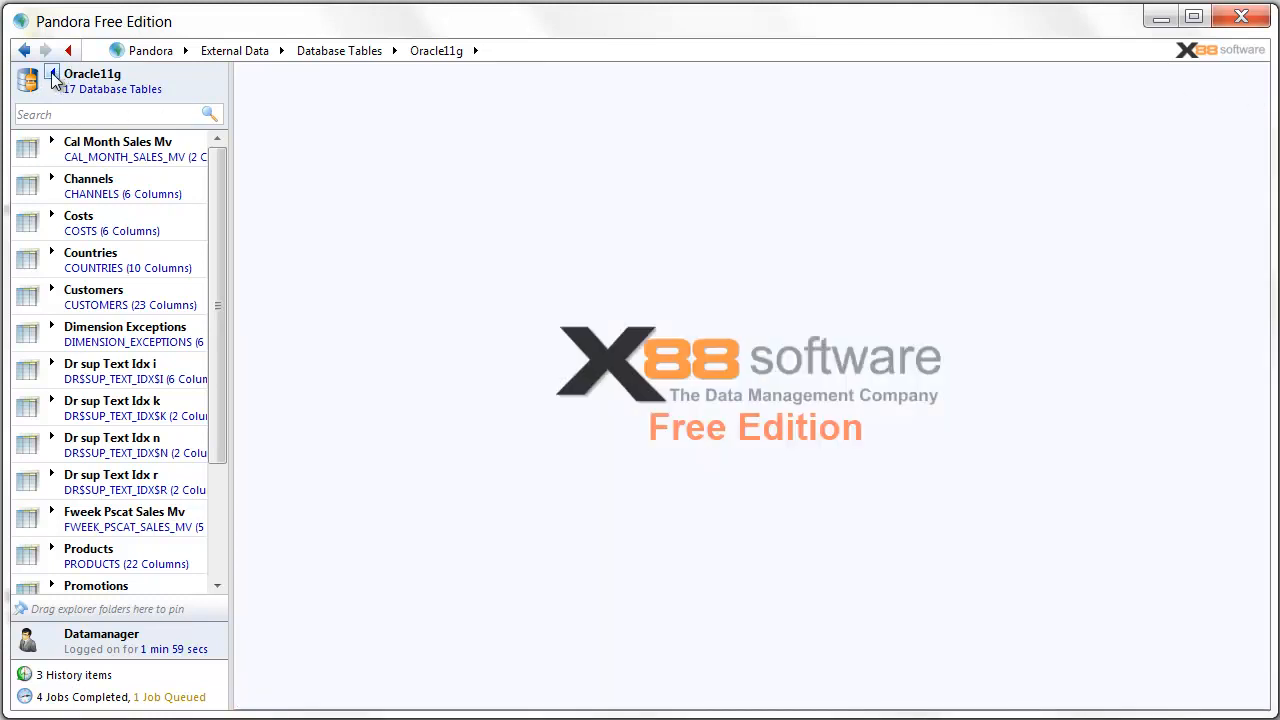
Step: Leave the external data and list all rows of the Customer table in the database's Sales System schema
{"action": "left_click", "coordinate": [24, 51]}
{"action": "left_click", "coordinate": [24, 51]}
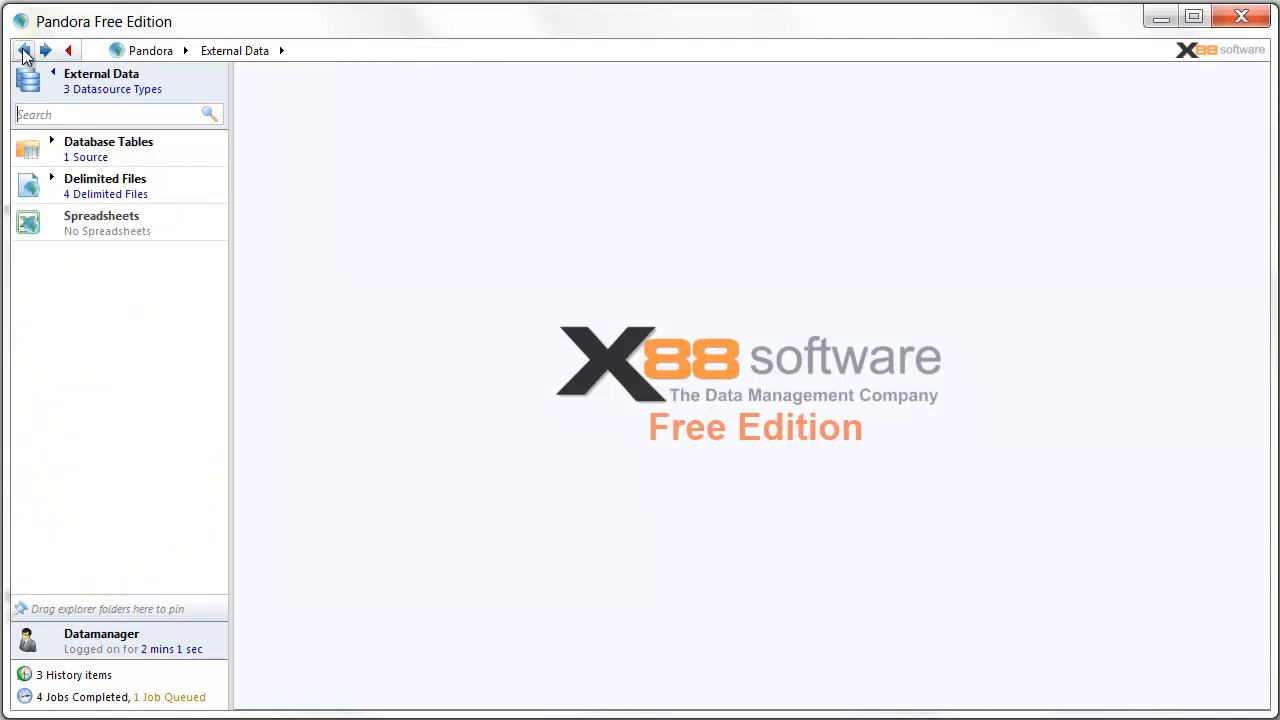
{"action": "left_click", "coordinate": [24, 51]}
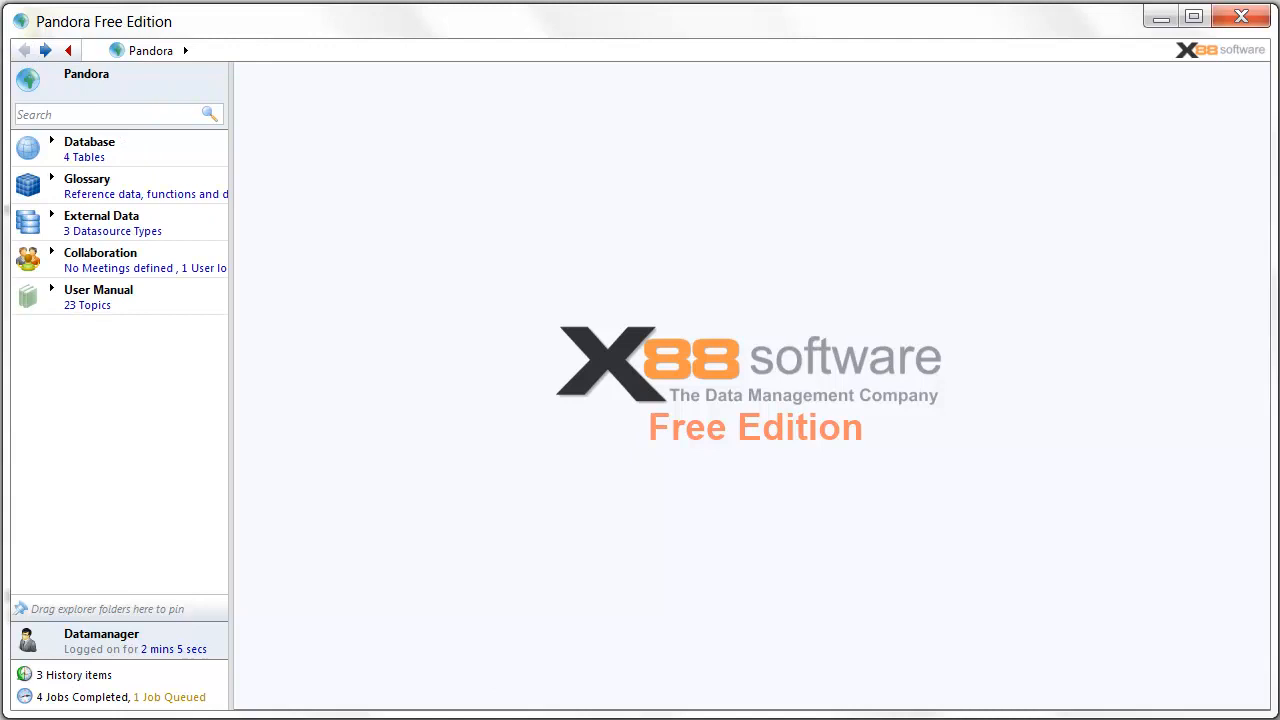
{"action": "left_click", "coordinate": [102, 147]}
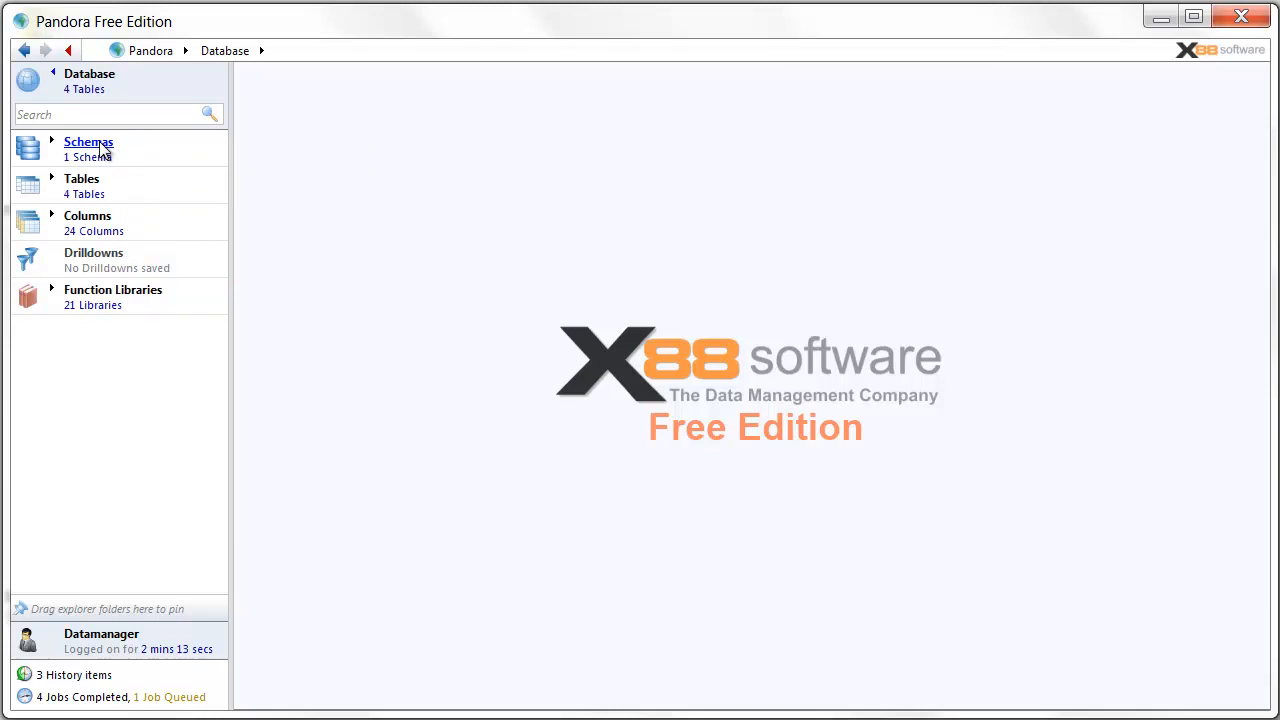
{"action": "left_click", "coordinate": [104, 149]}
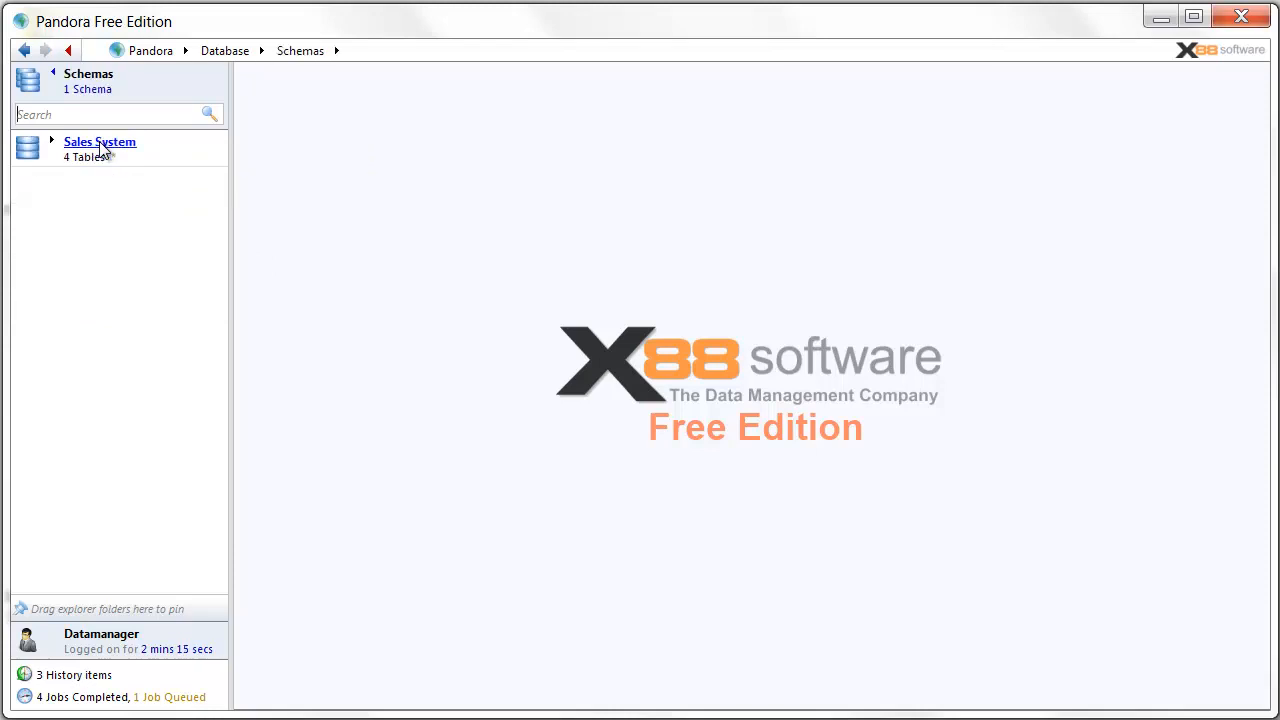
{"action": "left_click", "coordinate": [103, 148]}
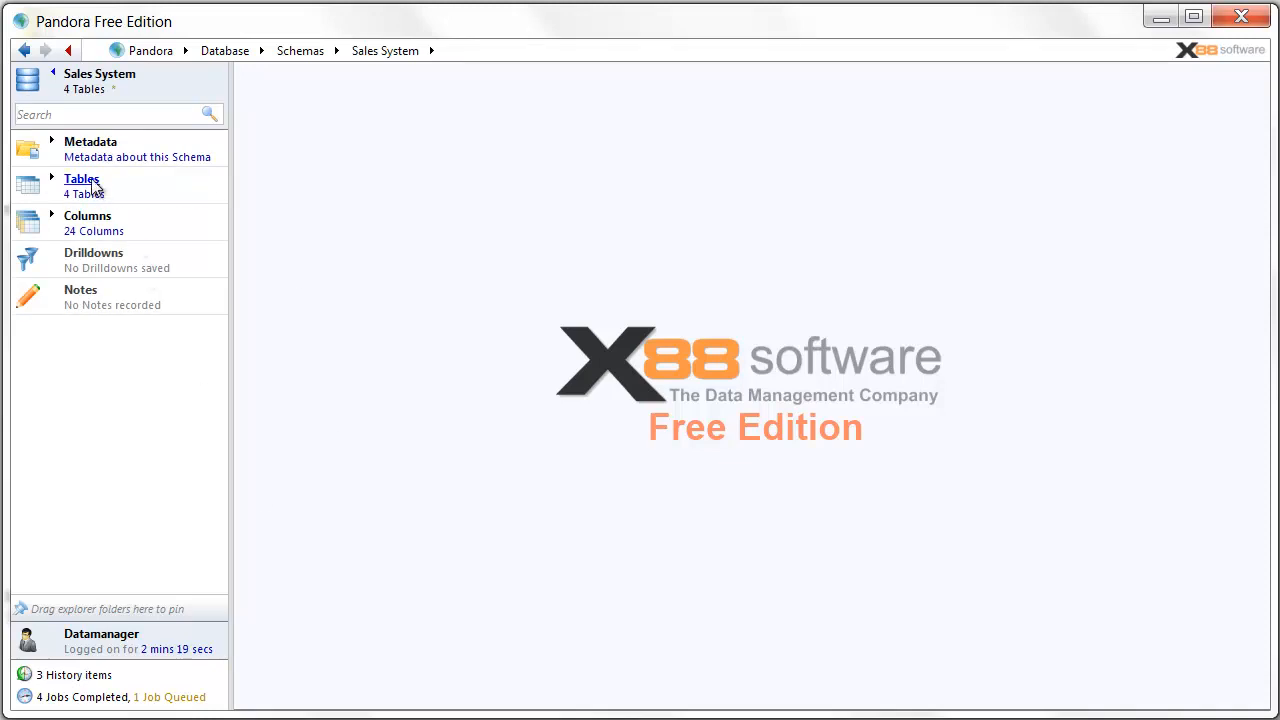
{"action": "left_click", "coordinate": [92, 185]}
{"action": "left_click", "coordinate": [105, 150]}
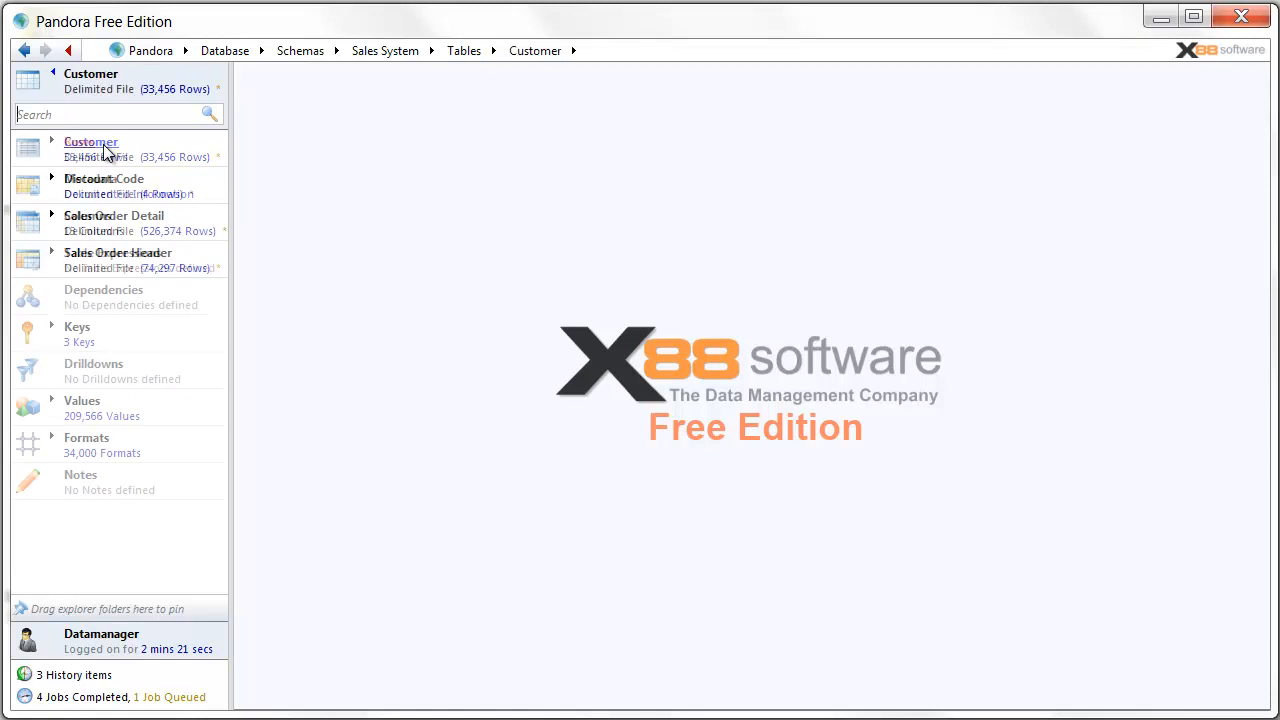
{"action": "left_click", "coordinate": [48, 148]}
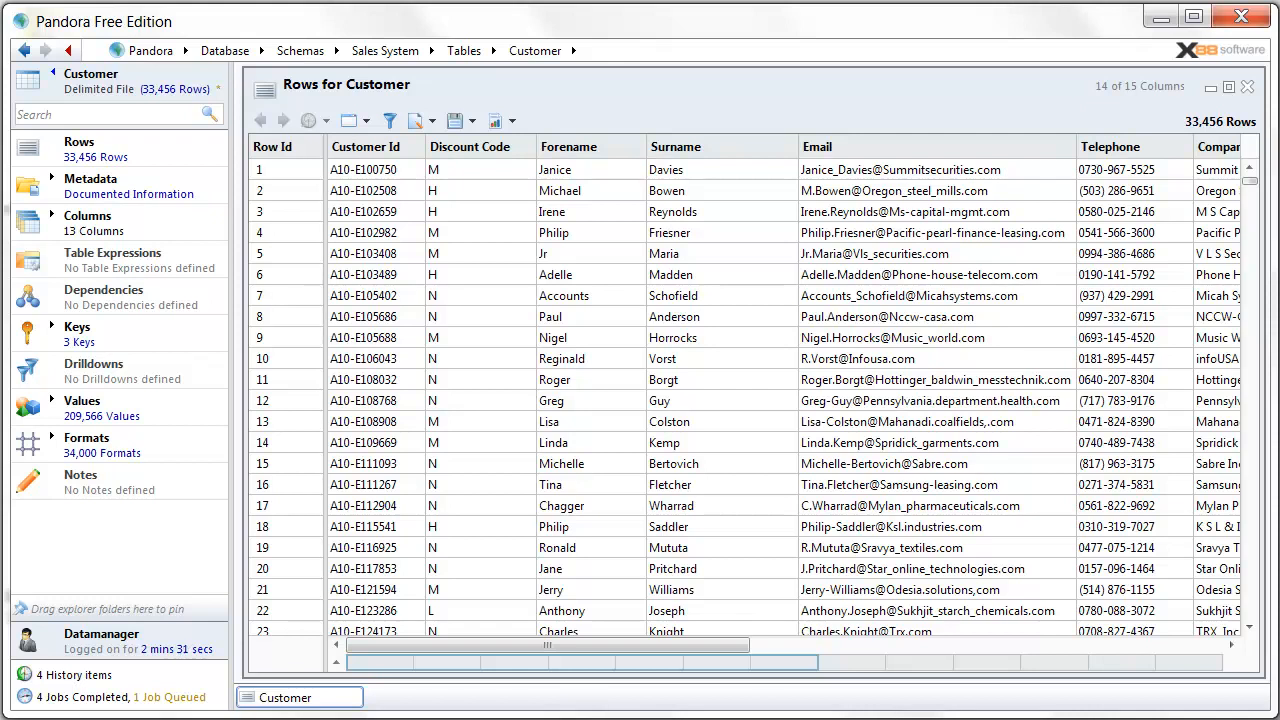
Step: Review the Customer table's ordered values by column through to the Country column, then close that view
{"action": "right_click", "coordinate": [145, 225]}
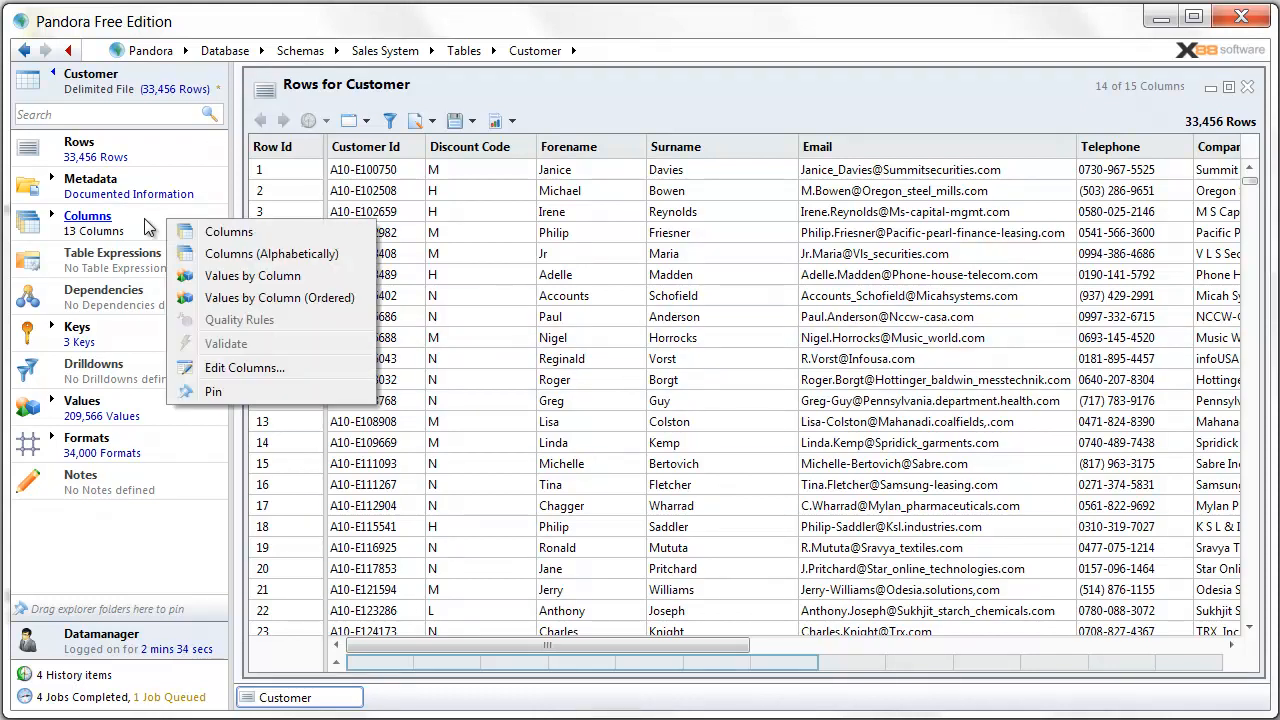
{"action": "left_click", "coordinate": [351, 298]}
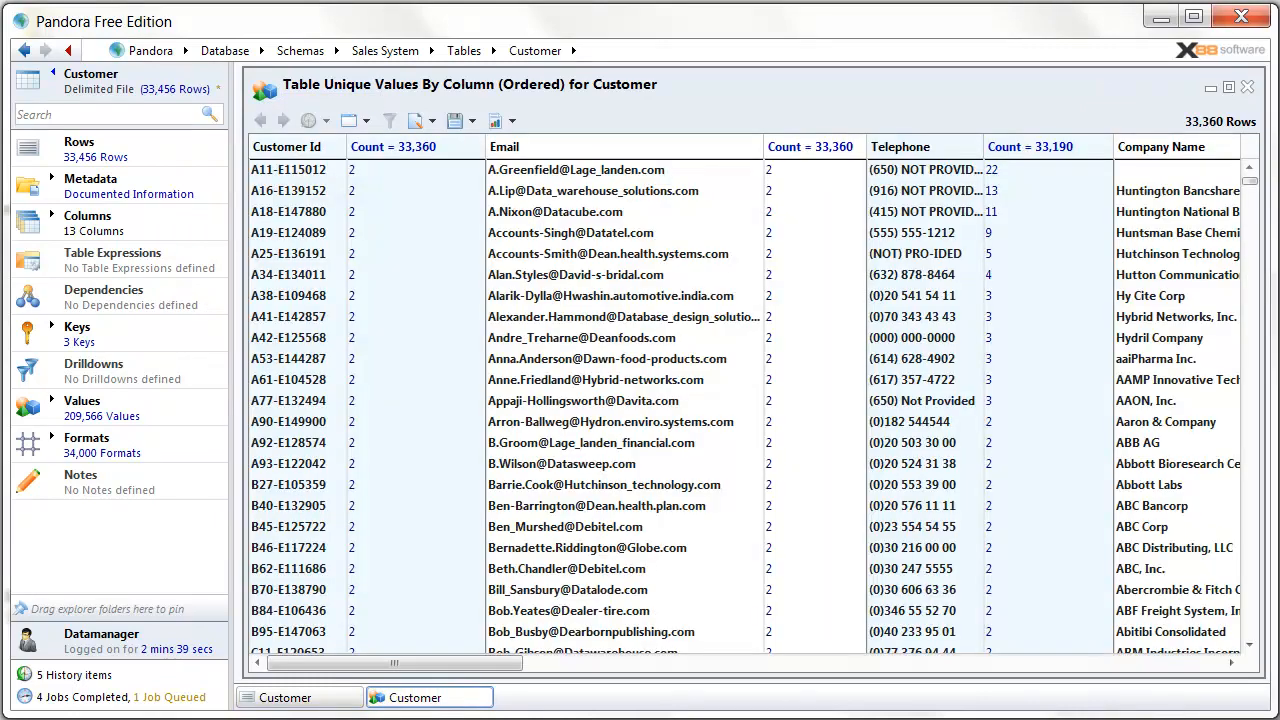
{"action": "left_click_drag", "start_coordinate": [452, 663], "coordinate": [1222, 705]}
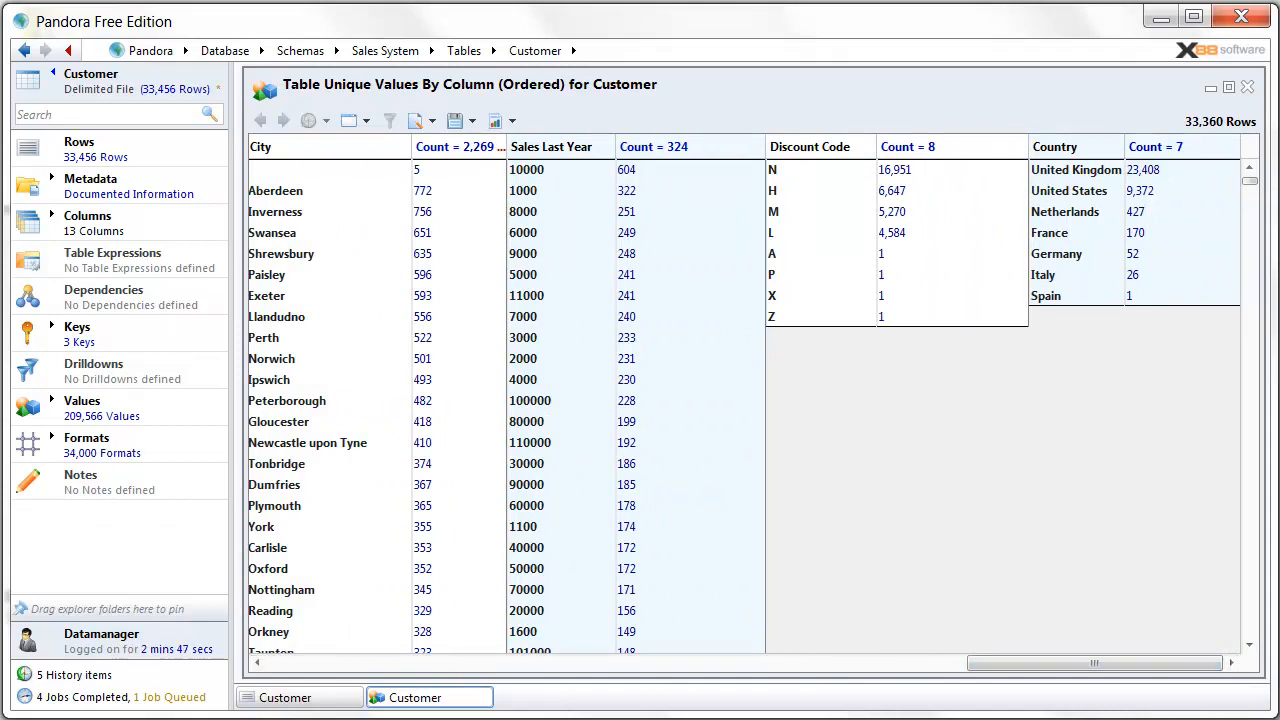
{"action": "left_click", "coordinate": [1248, 88]}
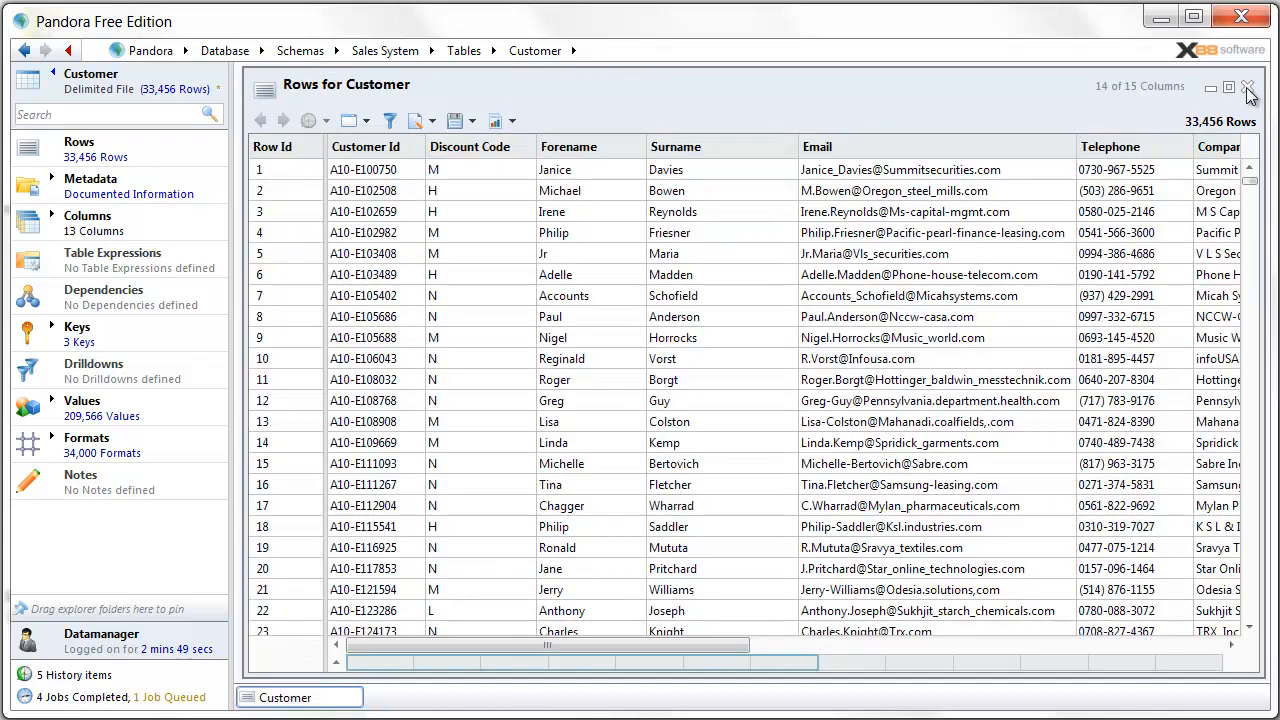
Step: Examine the Customer table's column statistics in a maximized view with the explorer hidden, then bring the explorer back
{"action": "left_click", "coordinate": [28, 232]}
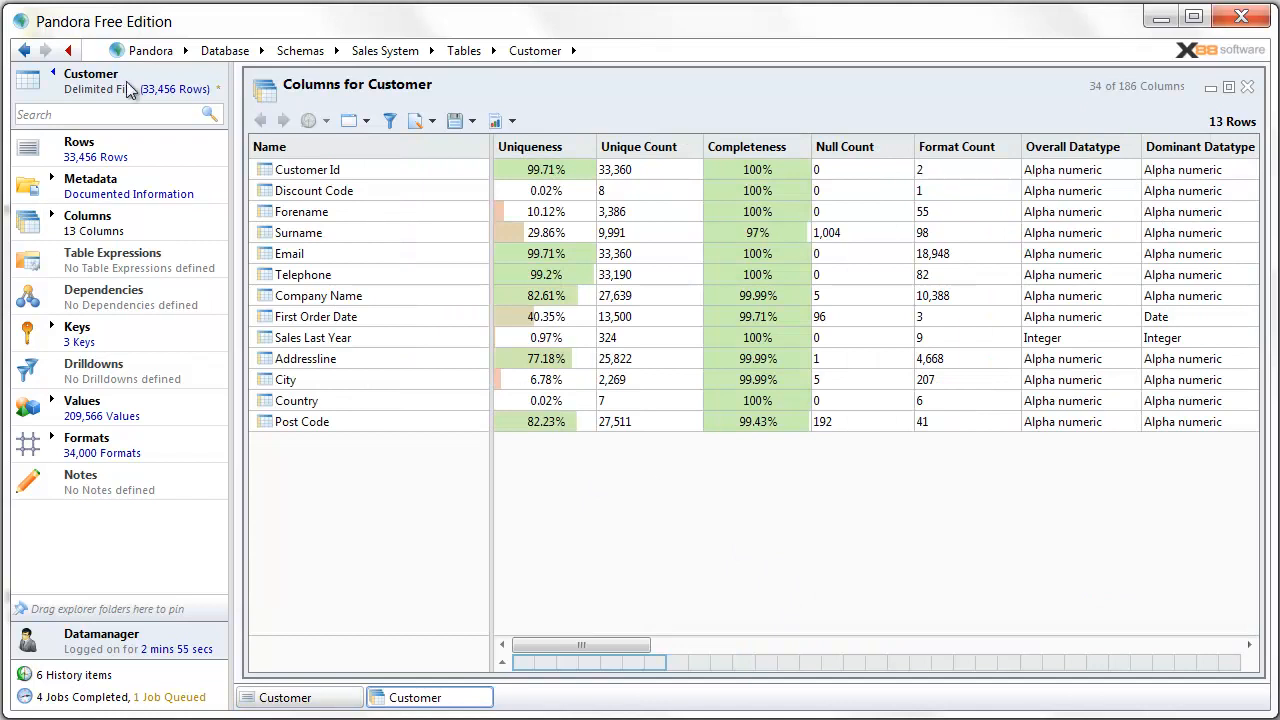
{"action": "left_click", "coordinate": [69, 51]}
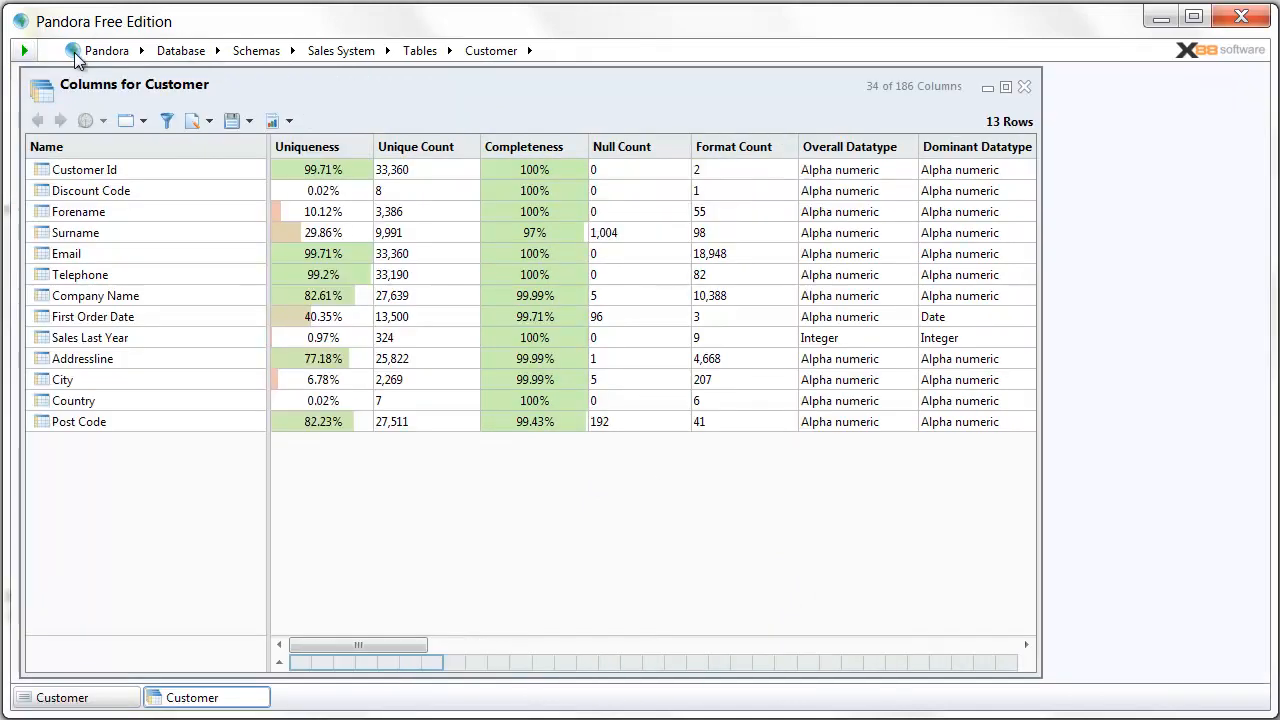
{"action": "left_click", "coordinate": [1004, 87]}
{"action": "left_click_drag", "start_coordinate": [453, 656], "coordinate": [396, 686]}
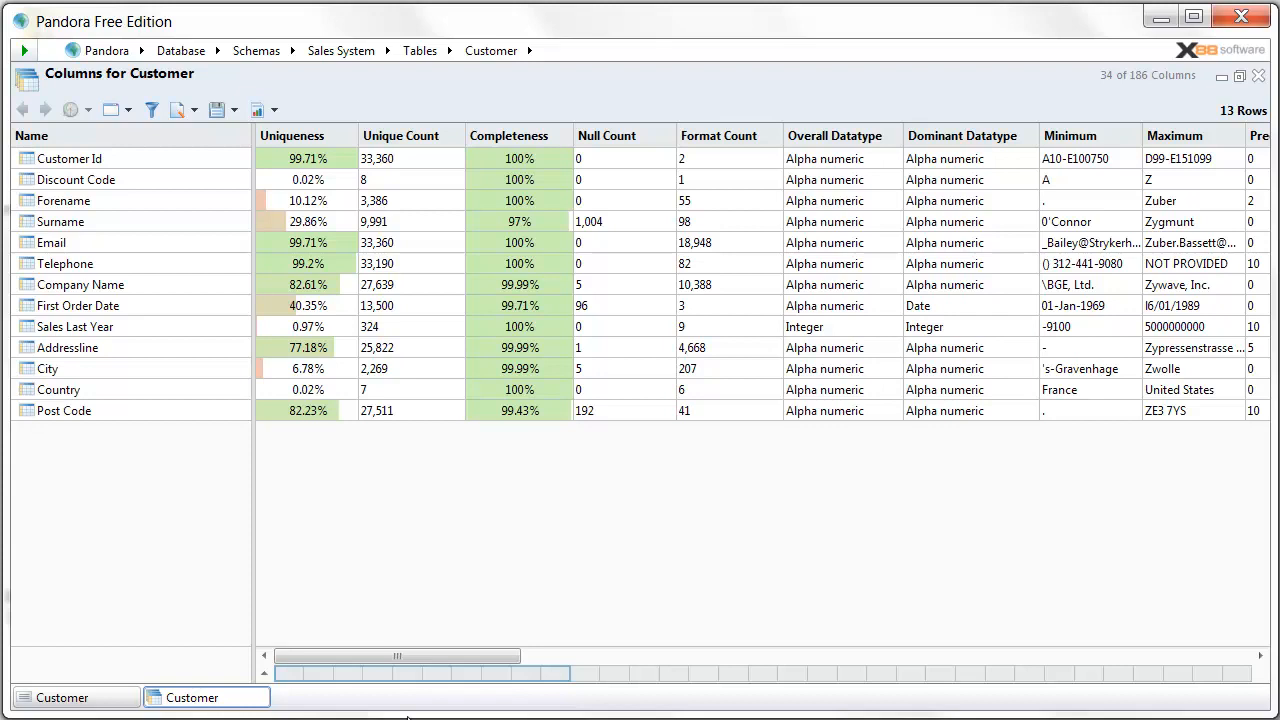
{"action": "left_click_drag", "start_coordinate": [405, 655], "coordinate": [406, 654]}
{"action": "left_click_drag", "start_coordinate": [458, 658], "coordinate": [423, 713]}
{"action": "left_click", "coordinate": [21, 53]}
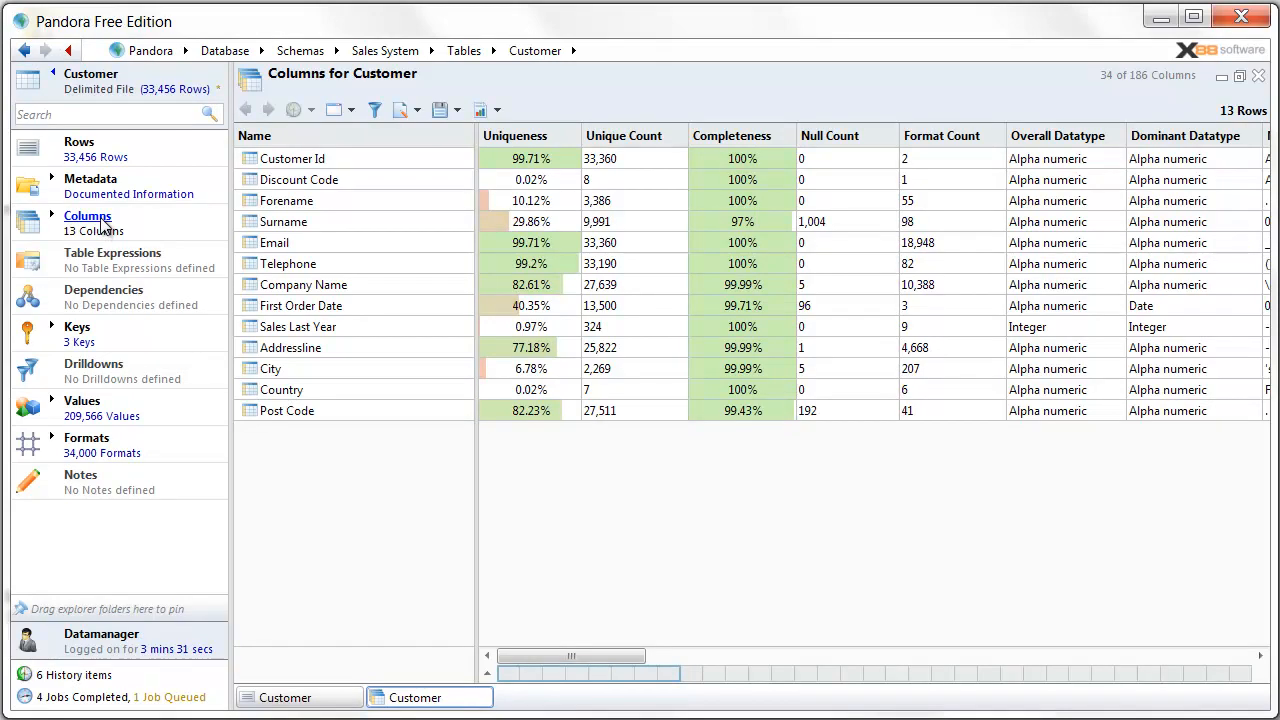
Step: Open the profile of the Customer table's First Order Date column and list the rows where it is null
{"action": "left_click", "coordinate": [87, 216]}
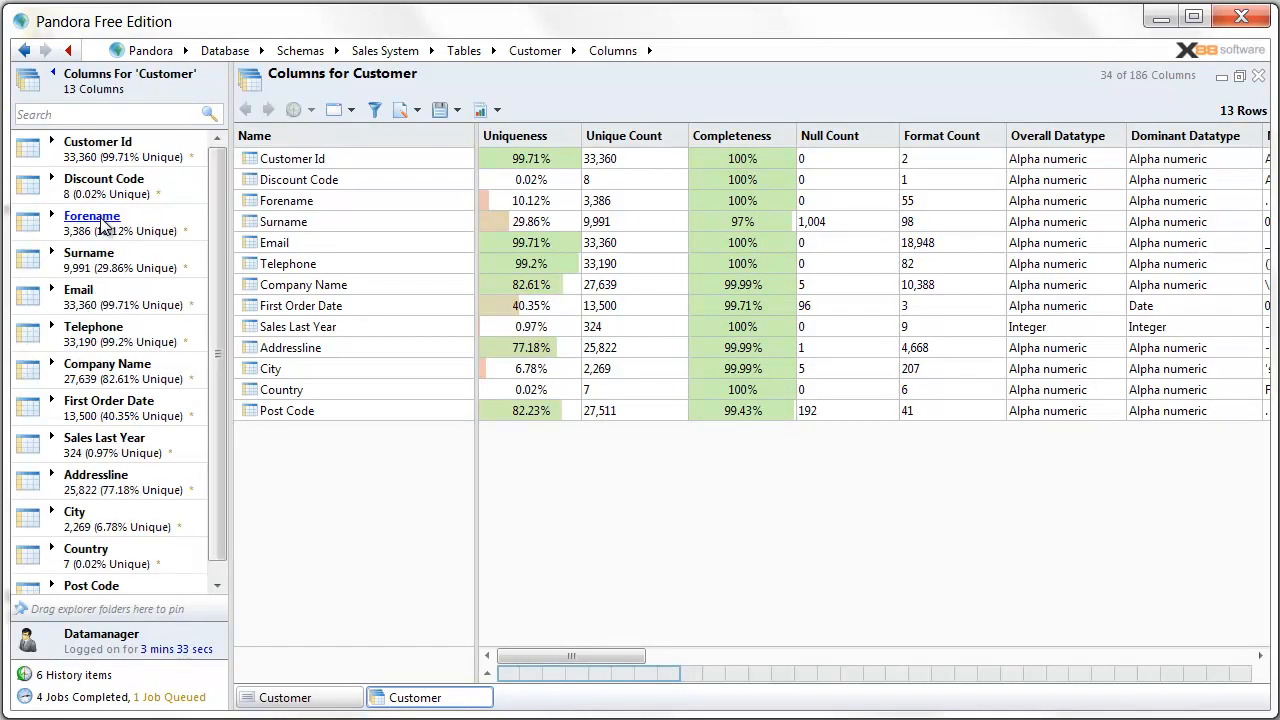
{"action": "left_click", "coordinate": [105, 401]}
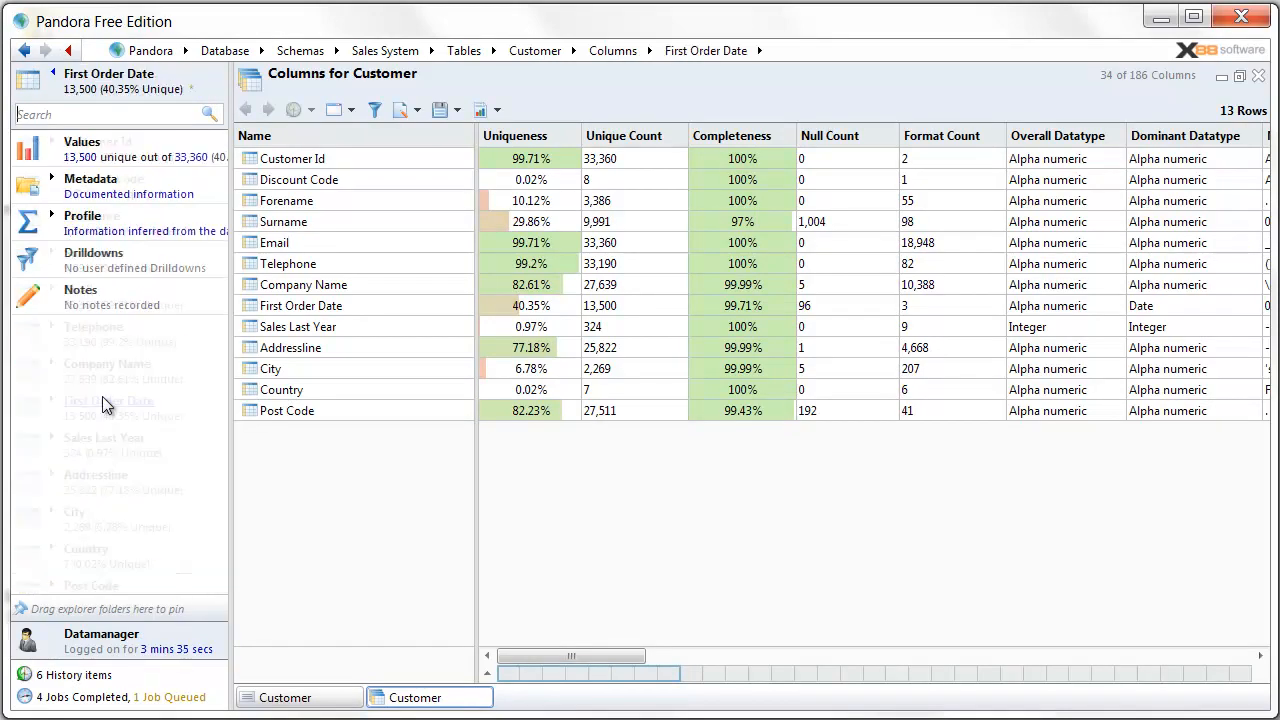
{"action": "left_click", "coordinate": [82, 220]}
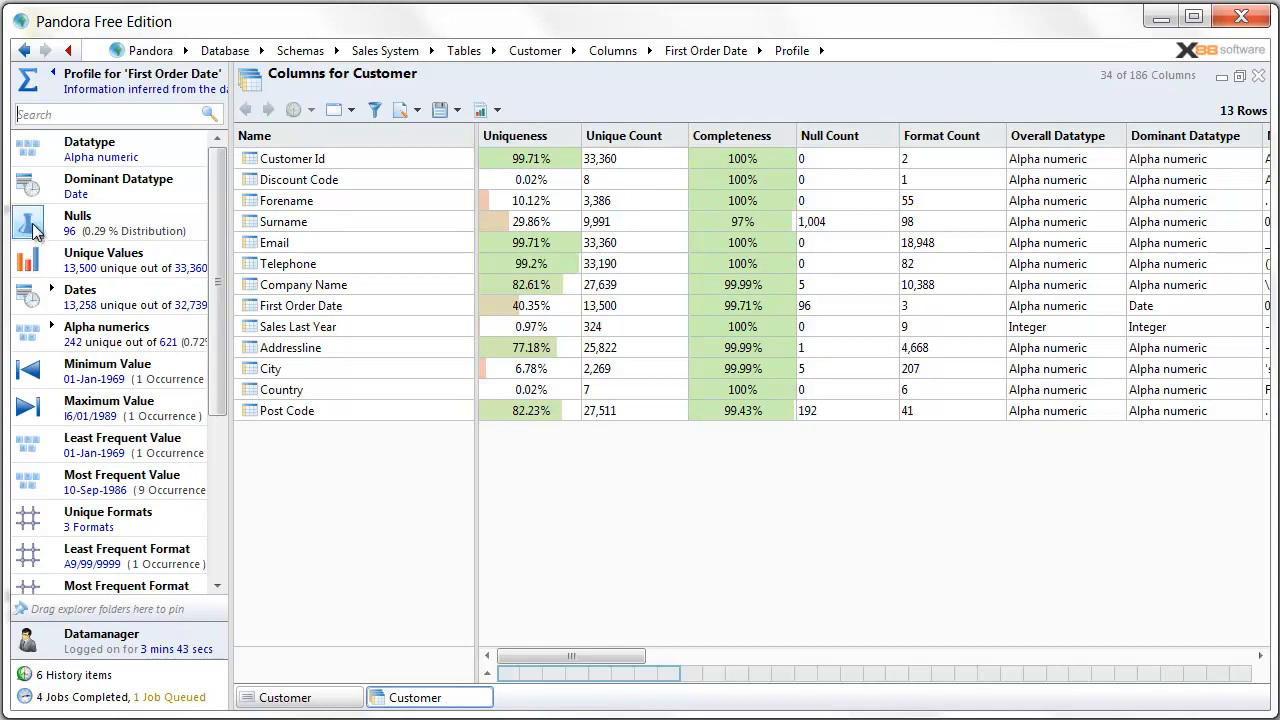
{"action": "left_click", "coordinate": [78, 222]}
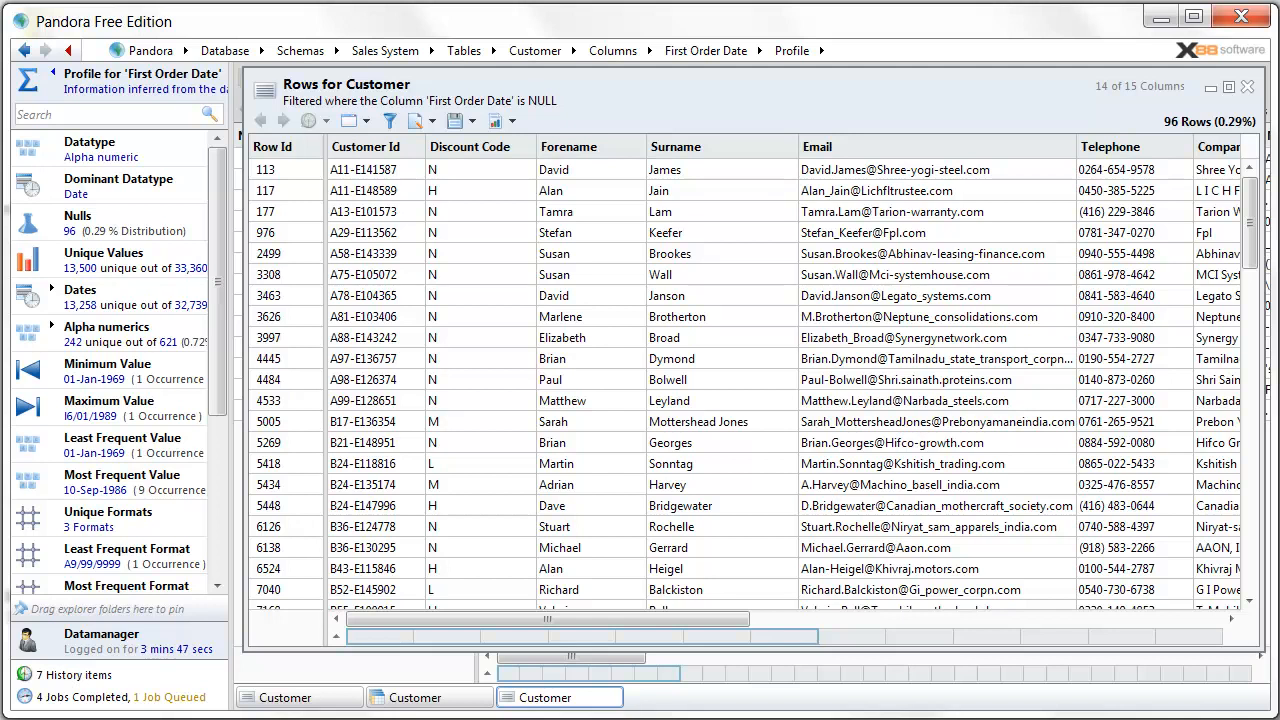
Step: List the unique values of First Order Date, widen the Rows column and sort by it with the highest counts first
{"action": "left_click", "coordinate": [42, 264]}
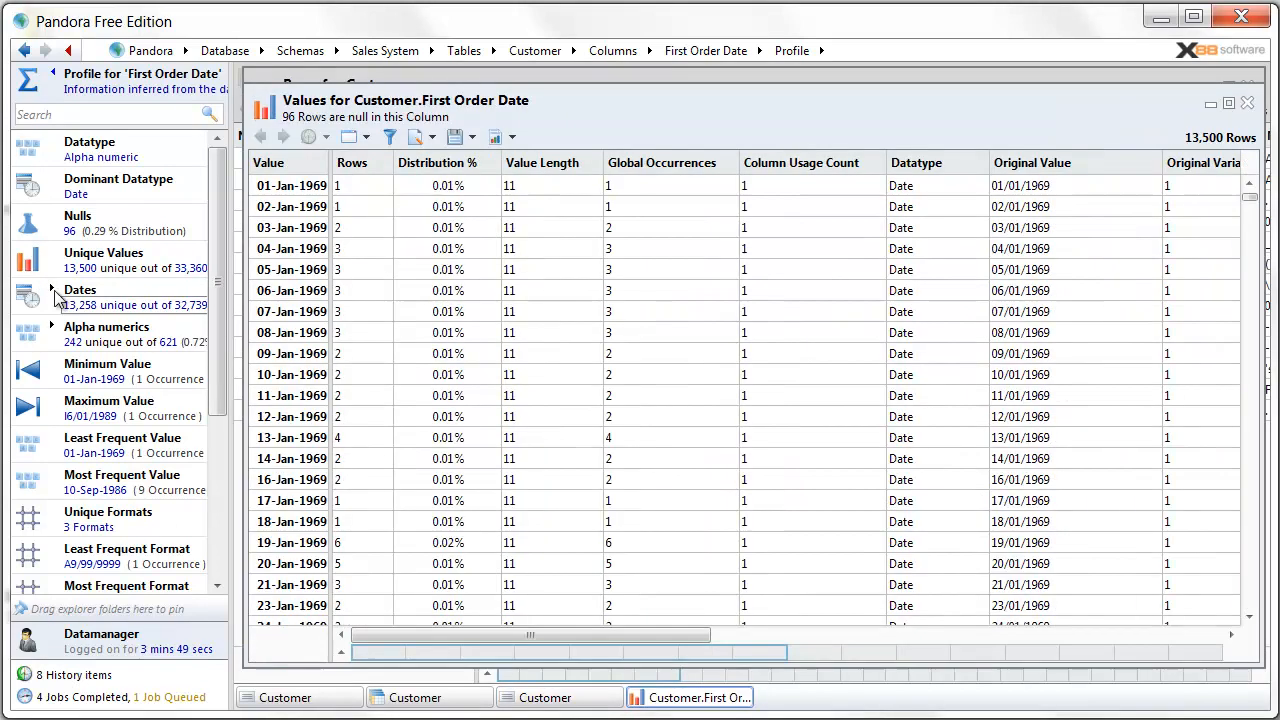
{"action": "left_click_drag", "start_coordinate": [395, 162], "coordinate": [452, 162]}
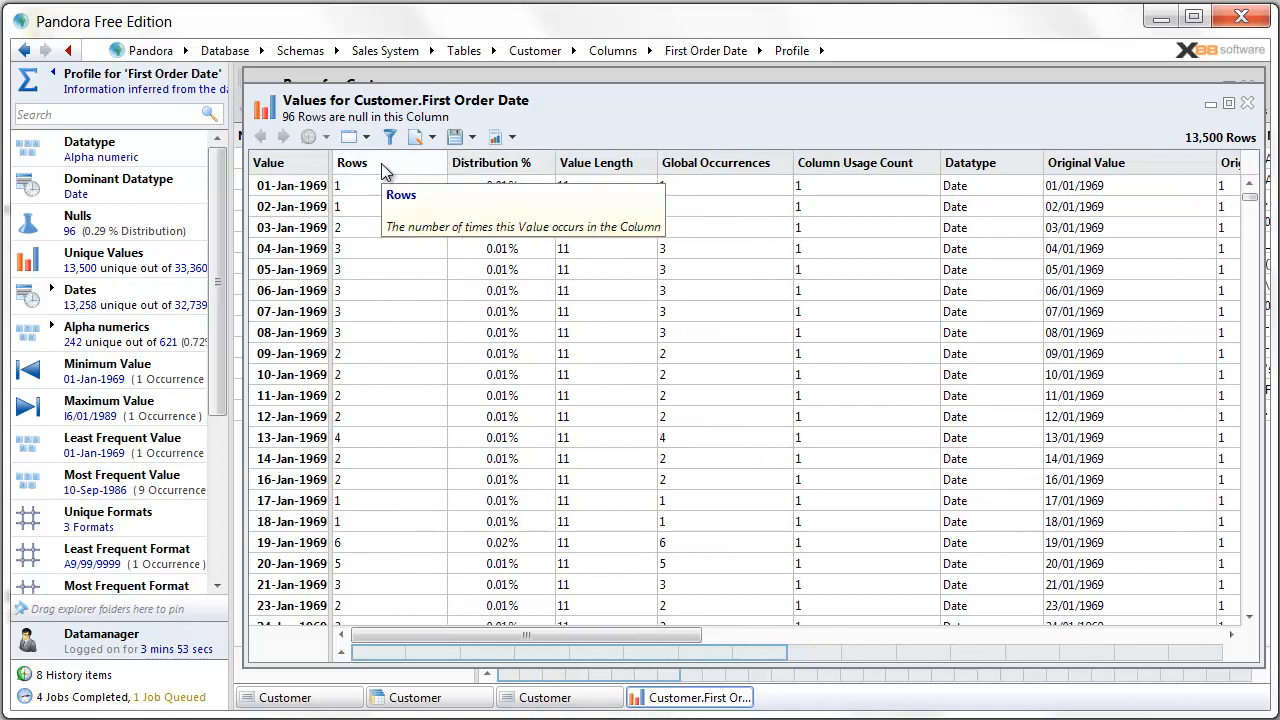
{"action": "left_click", "coordinate": [383, 164]}
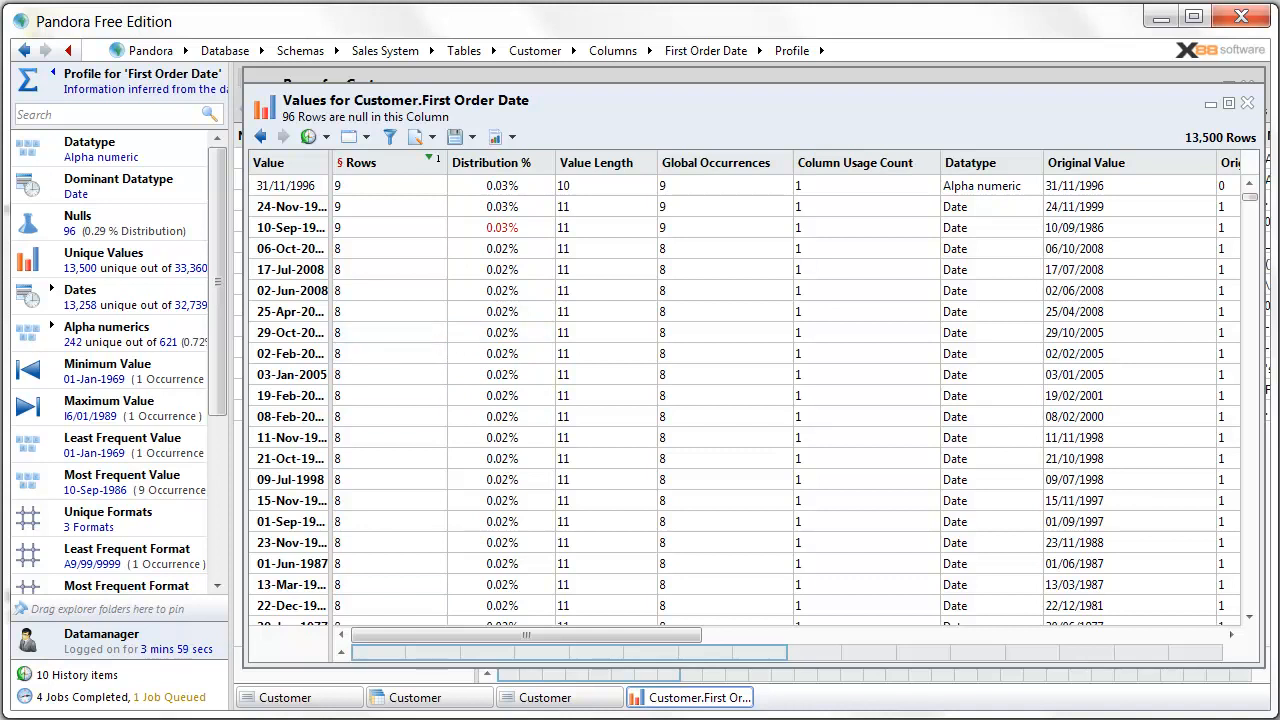
Step: Drill down to the customer rows whose First Order Date is 31/11/1996, then return to the values list
{"action": "left_click", "coordinate": [303, 190]}
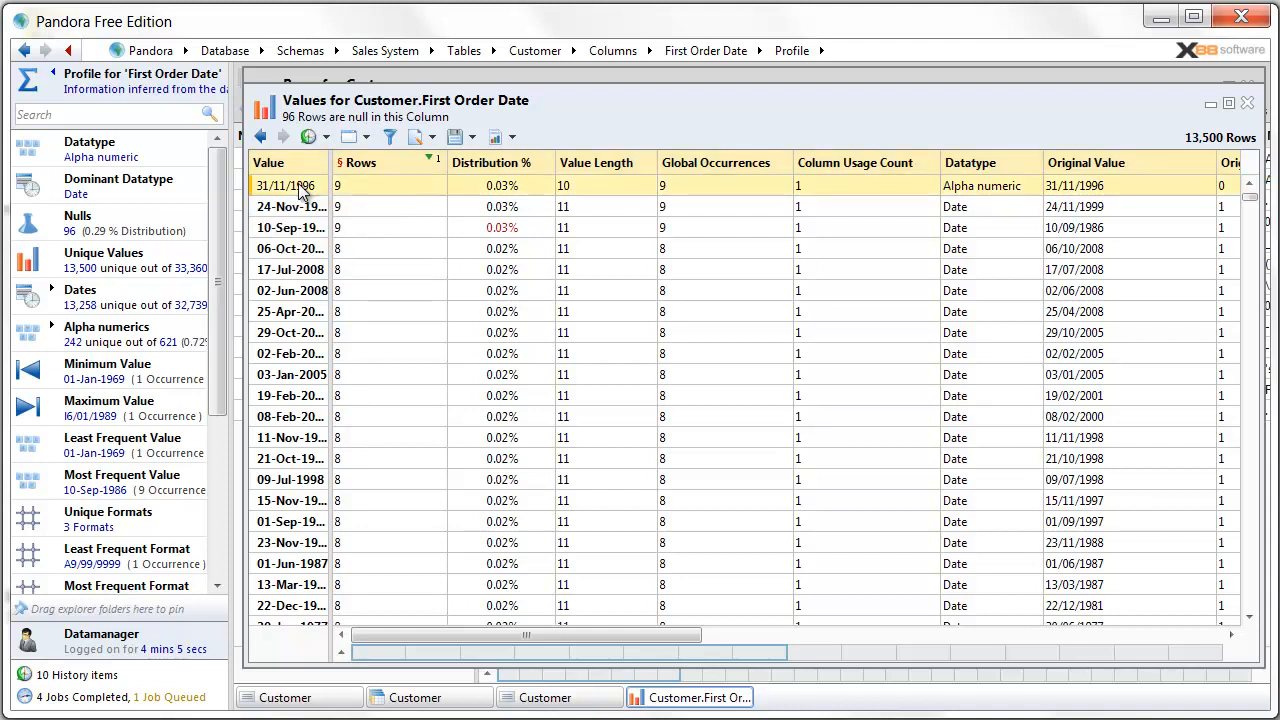
{"action": "double_click", "coordinate": [303, 190]}
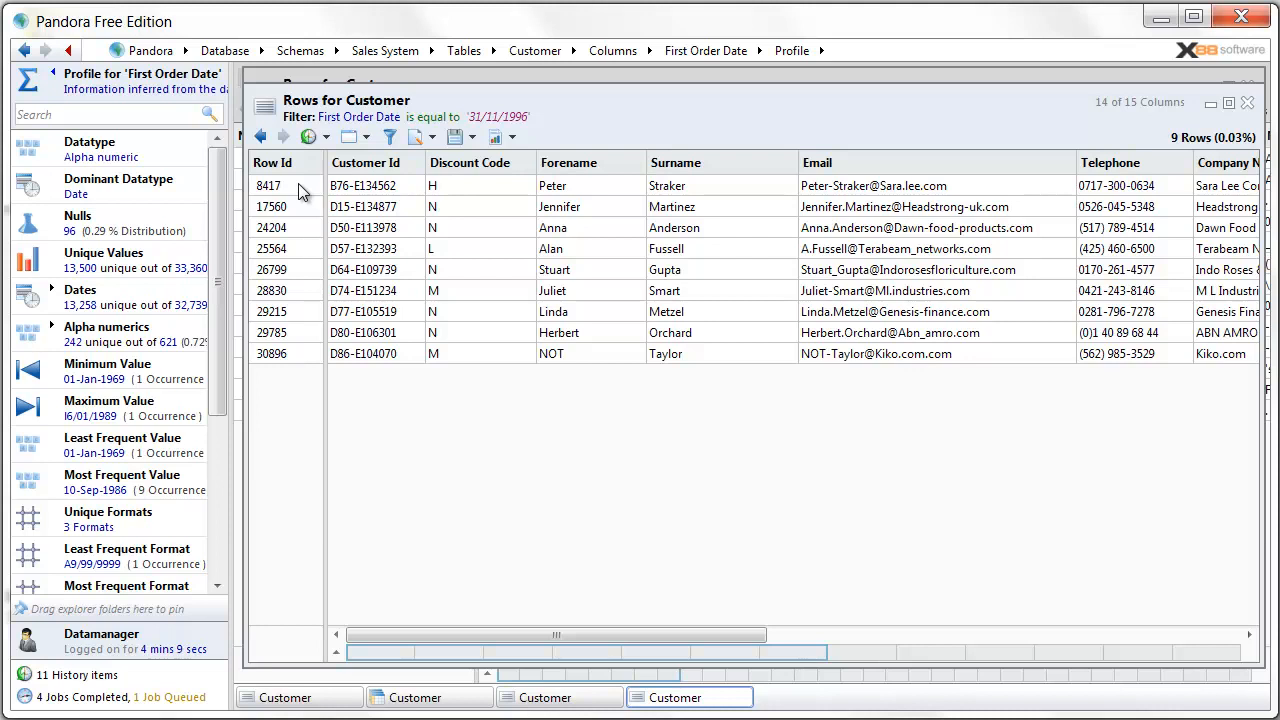
{"action": "left_click", "coordinate": [261, 136]}
Step: View the rows containing the first eight First Order Date values, then step back to the list sorted by lowest row count
{"action": "left_click_drag", "start_coordinate": [298, 194], "coordinate": [296, 337]}
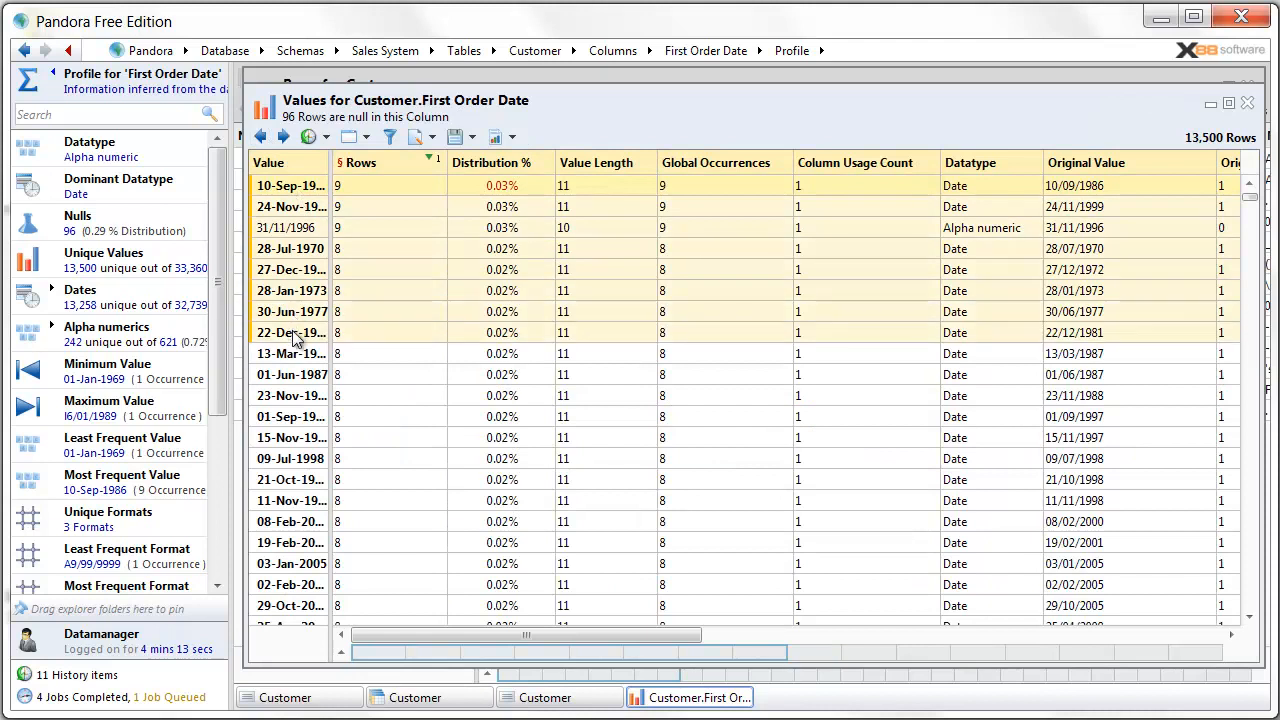
{"action": "right_click", "coordinate": [289, 250]}
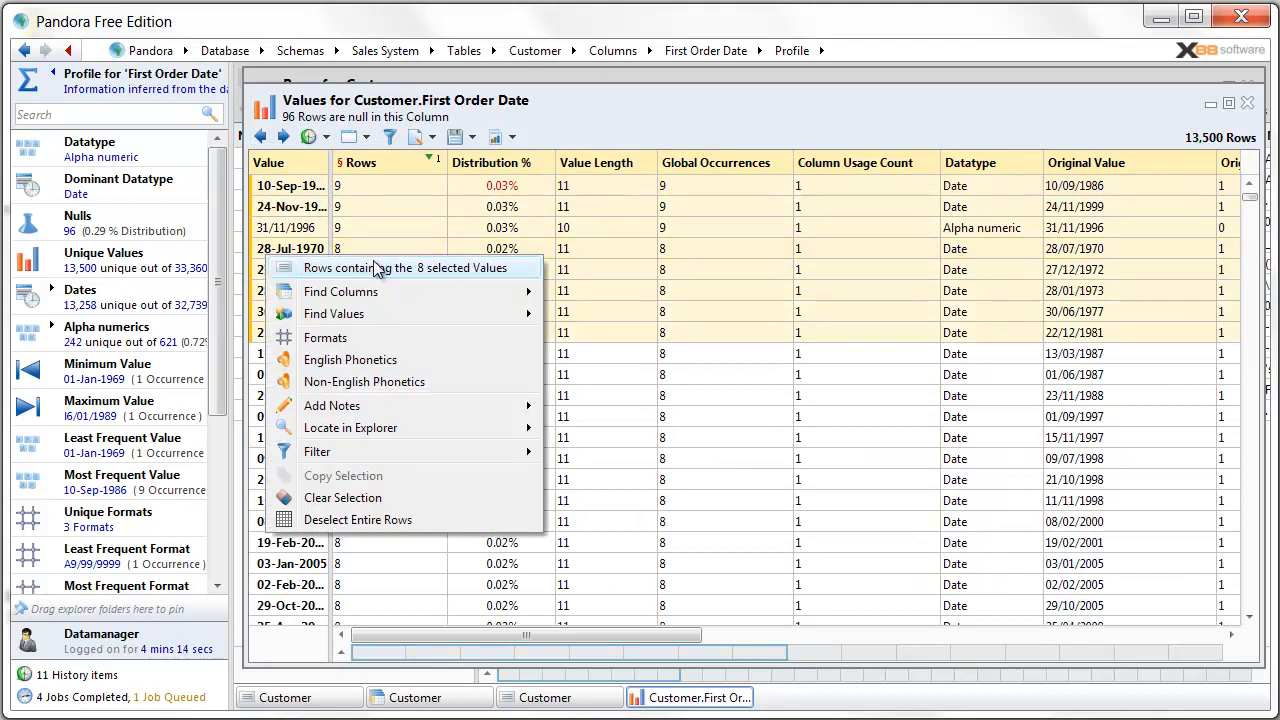
{"action": "left_click", "coordinate": [426, 270]}
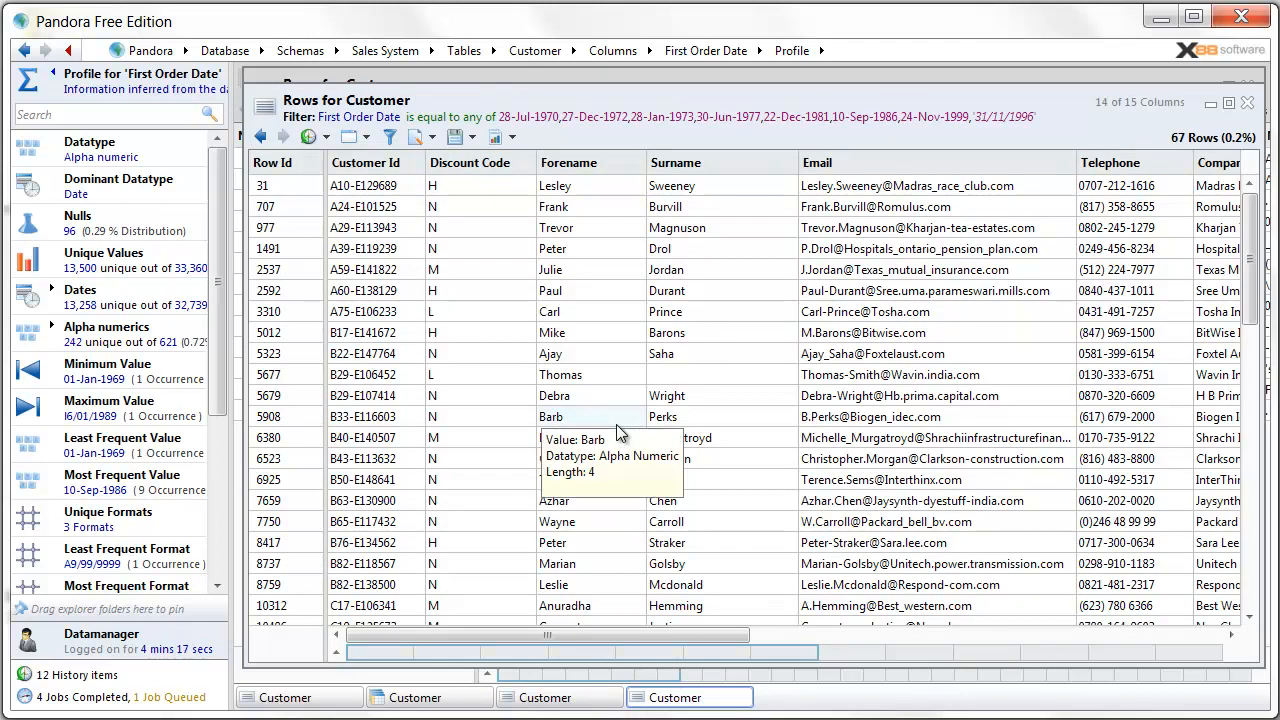
{"action": "left_click", "coordinate": [260, 137]}
{"action": "left_click", "coordinate": [260, 137]}
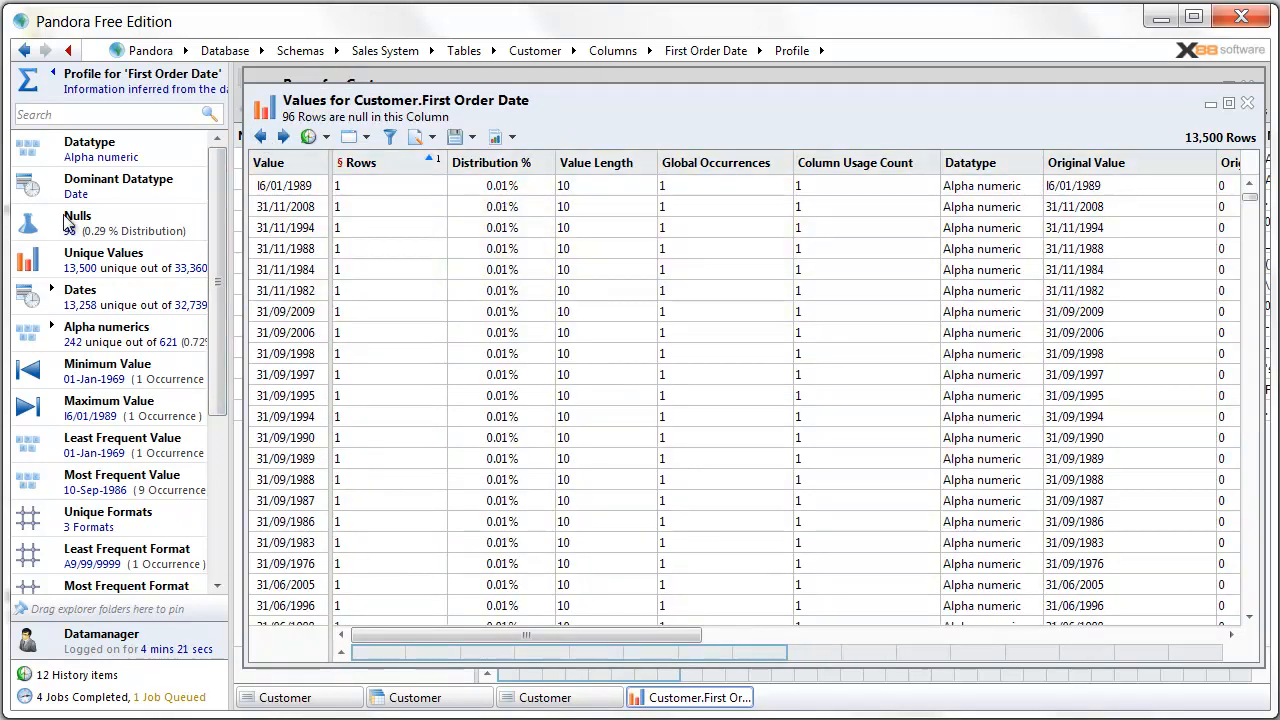
Step: Examine the unique formats of First Order Date and drill from format A9/99/9999 to the full customer row with I6/01/1989
{"action": "left_click", "coordinate": [26, 528]}
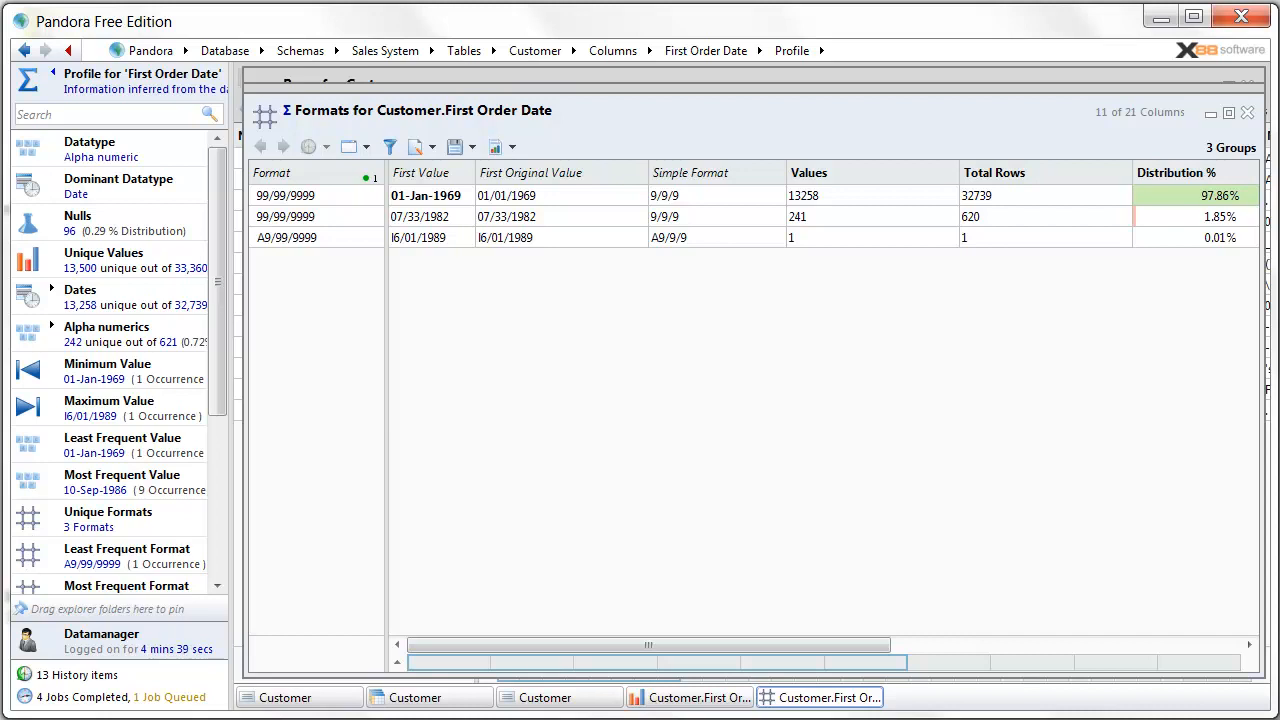
{"action": "left_click", "coordinate": [310, 220]}
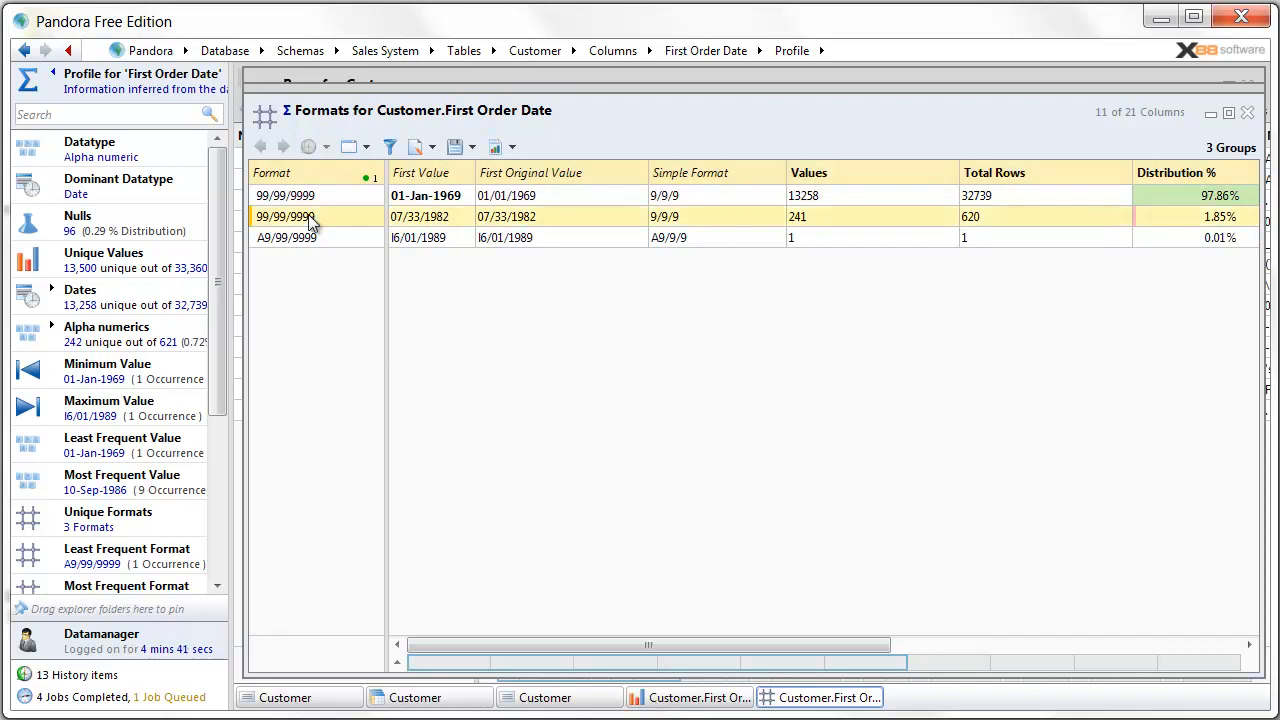
{"action": "left_click", "coordinate": [311, 241]}
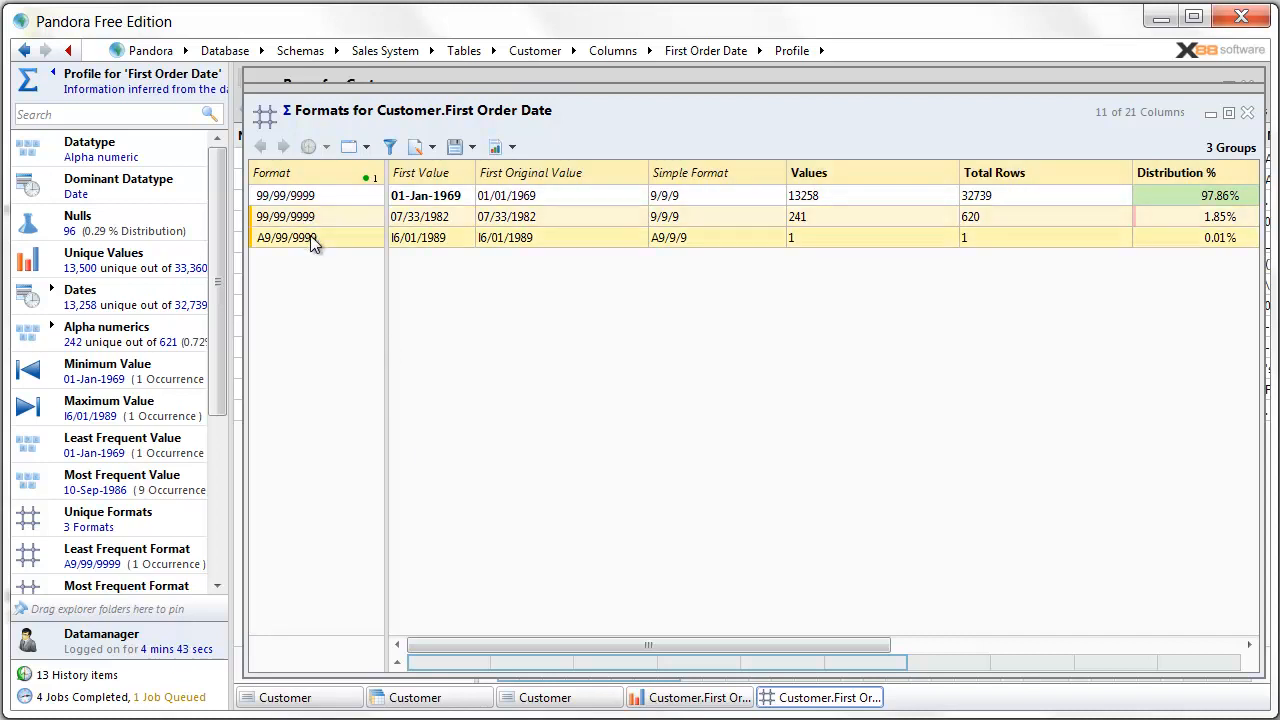
{"action": "double_click", "coordinate": [312, 237]}
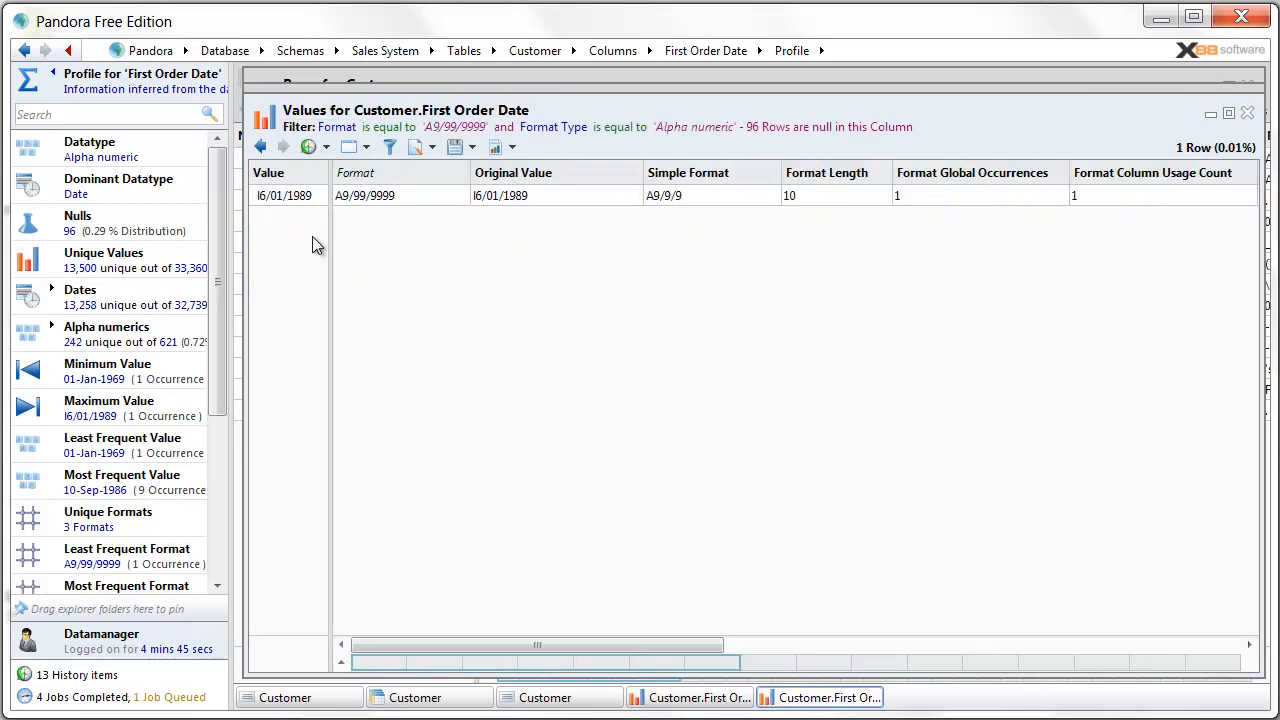
{"action": "double_click", "coordinate": [305, 196]}
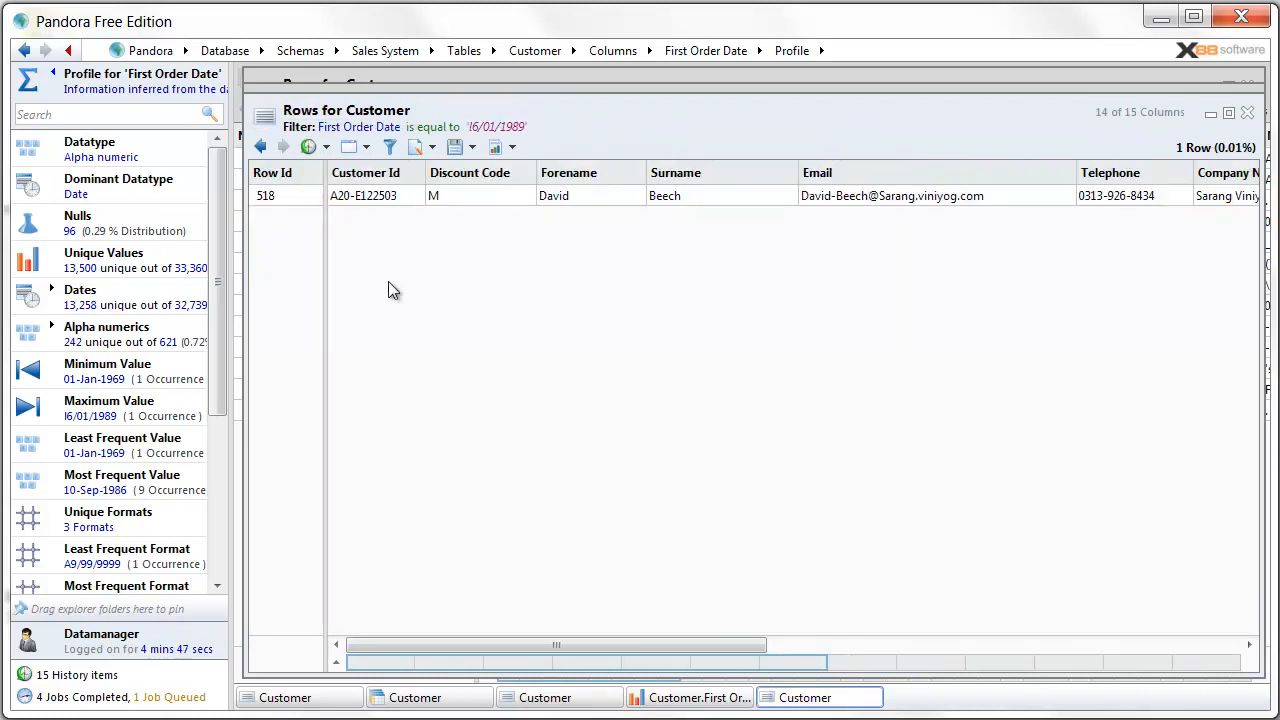
{"action": "left_click_drag", "start_coordinate": [547, 644], "coordinate": [1066, 697]}
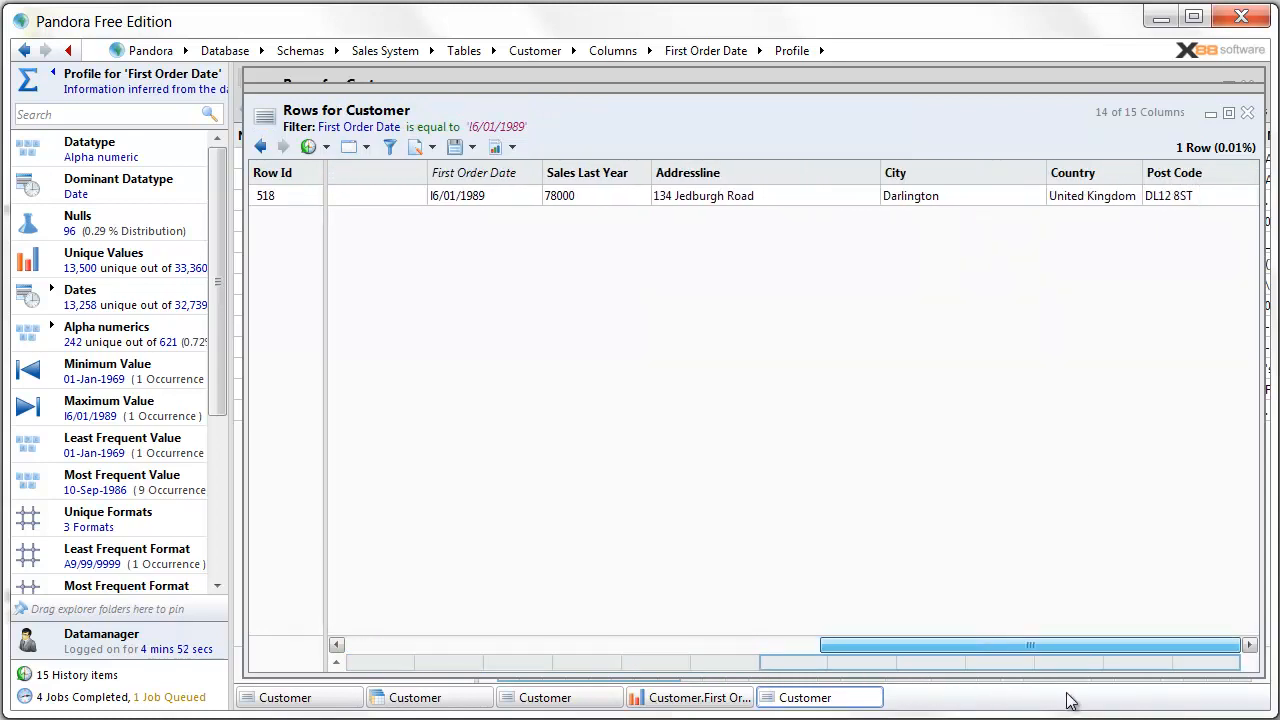
Step: Close all open Customer and First Order Date views and return the explorer to the Pandora root
{"action": "left_click", "coordinate": [1248, 113]}
{"action": "left_click", "coordinate": [1249, 101]}
{"action": "left_click", "coordinate": [1248, 89]}
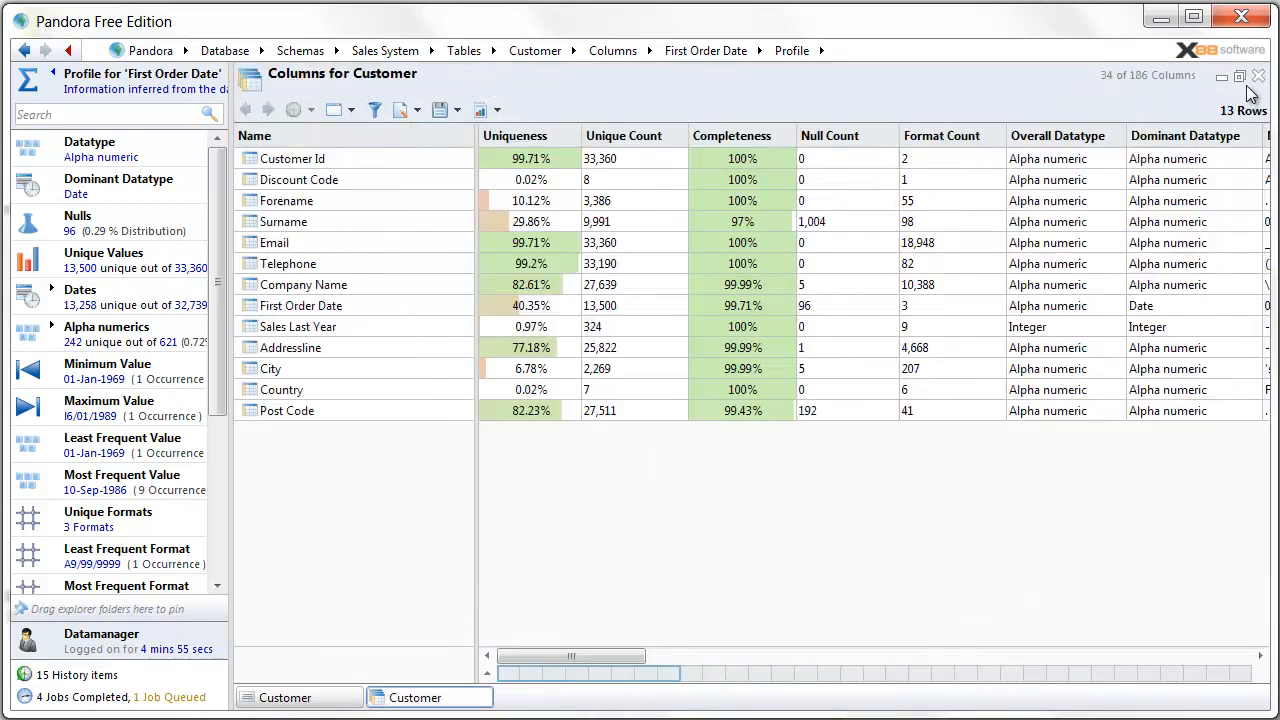
{"action": "left_click", "coordinate": [1256, 87]}
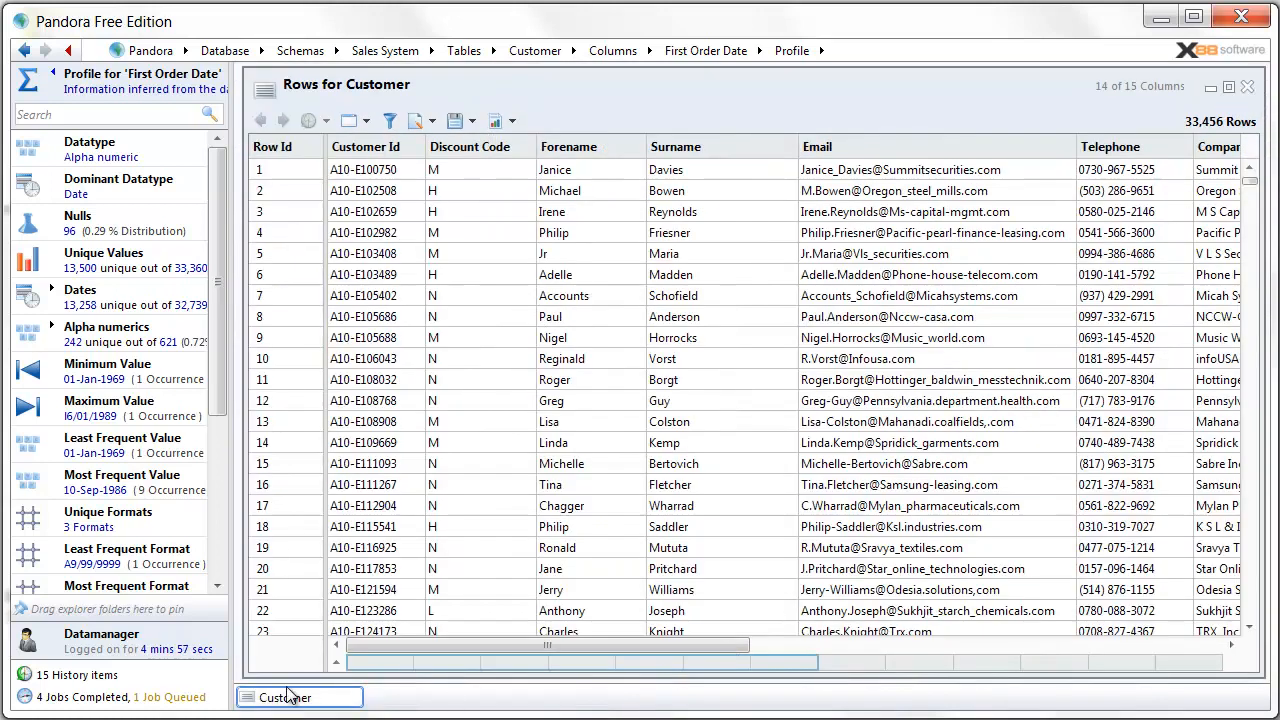
{"action": "left_click", "coordinate": [1247, 88]}
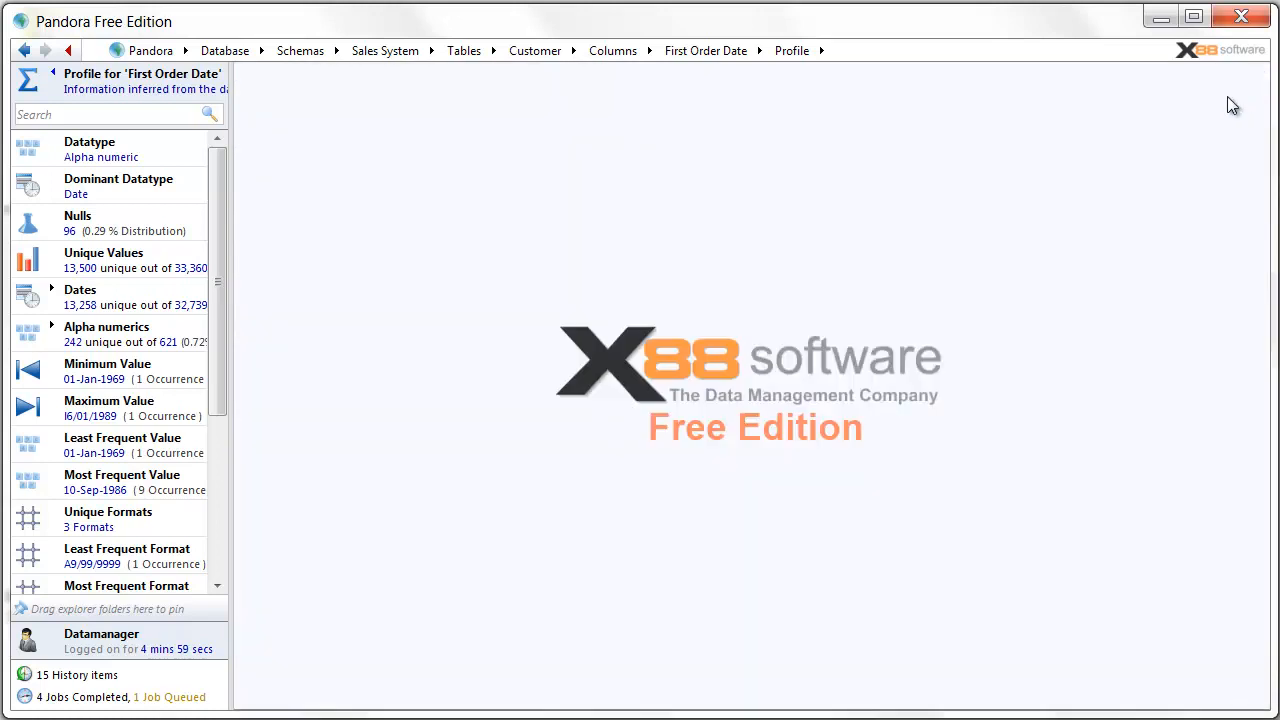
{"action": "left_click", "coordinate": [140, 50]}
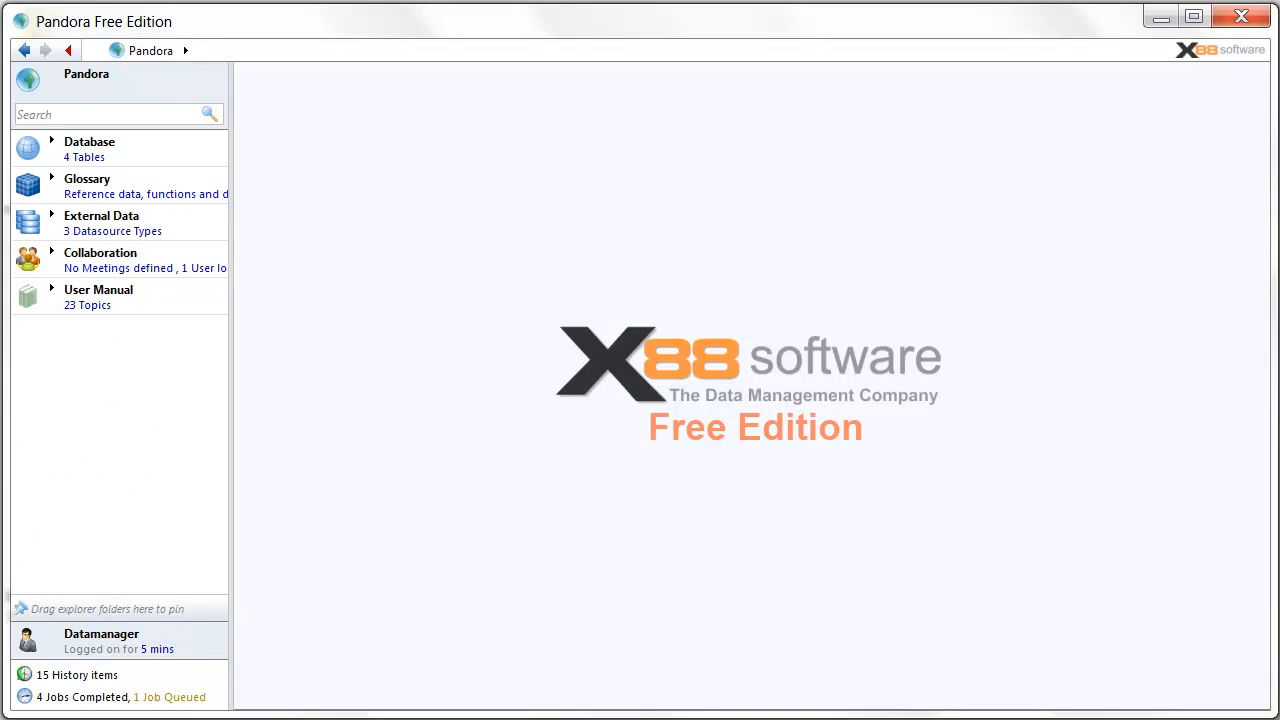